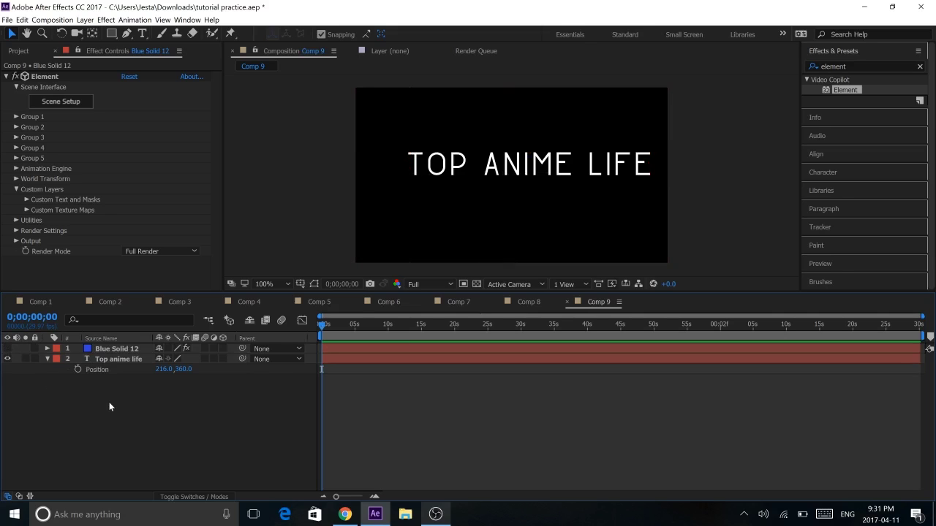
- Select Comp 1 in the Project panel, then delete the Blue Solid 12 and Top anime life layers
{"action": "left_click", "coordinate": [22, 50]}
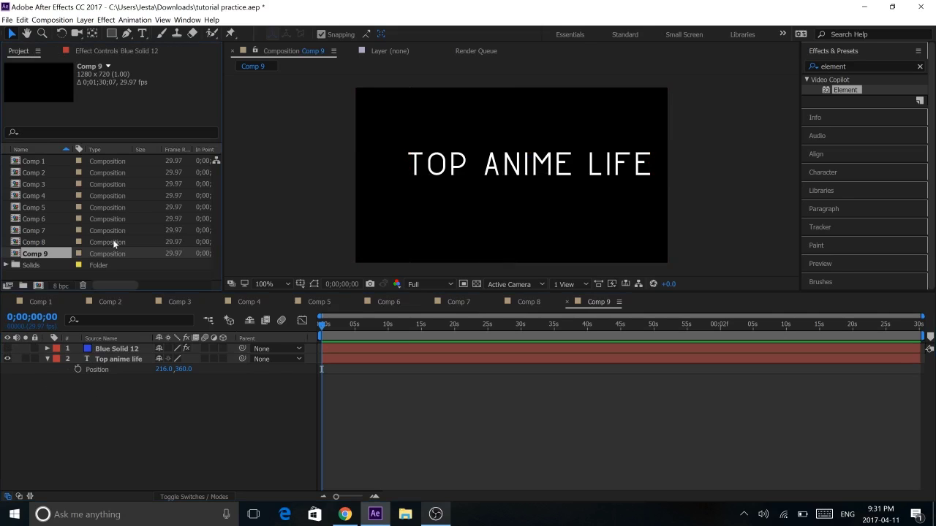
{"action": "right_click", "coordinate": [196, 268]}
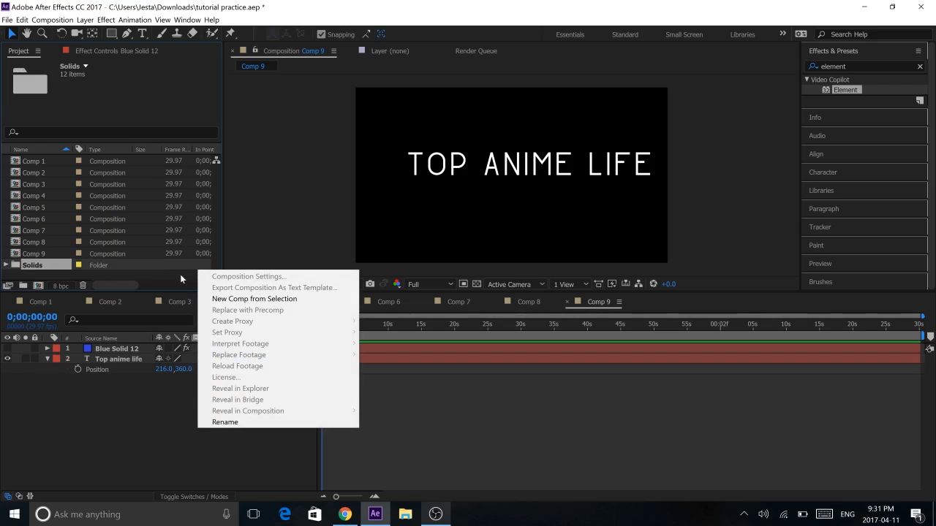
{"action": "left_click", "coordinate": [30, 161]}
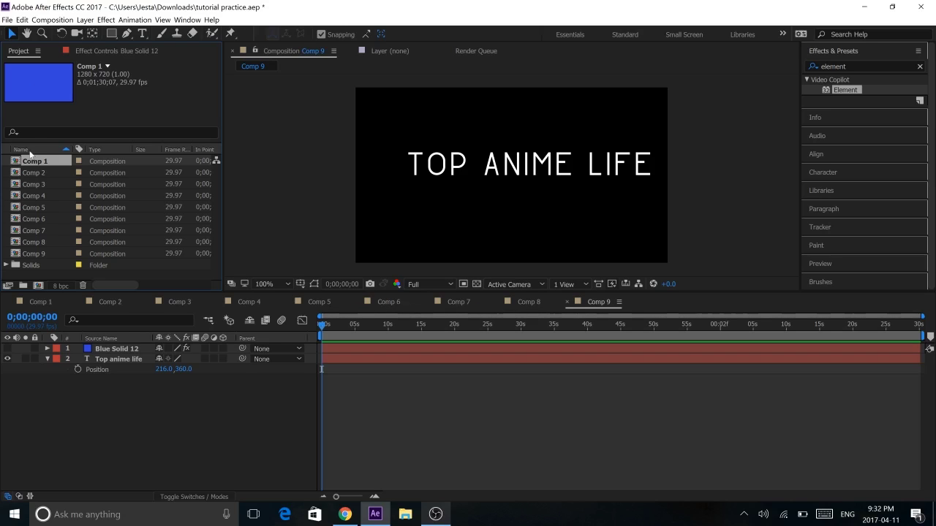
{"action": "left_click", "coordinate": [125, 350]}
{"action": "left_click", "coordinate": [122, 359], "text": "shift"}
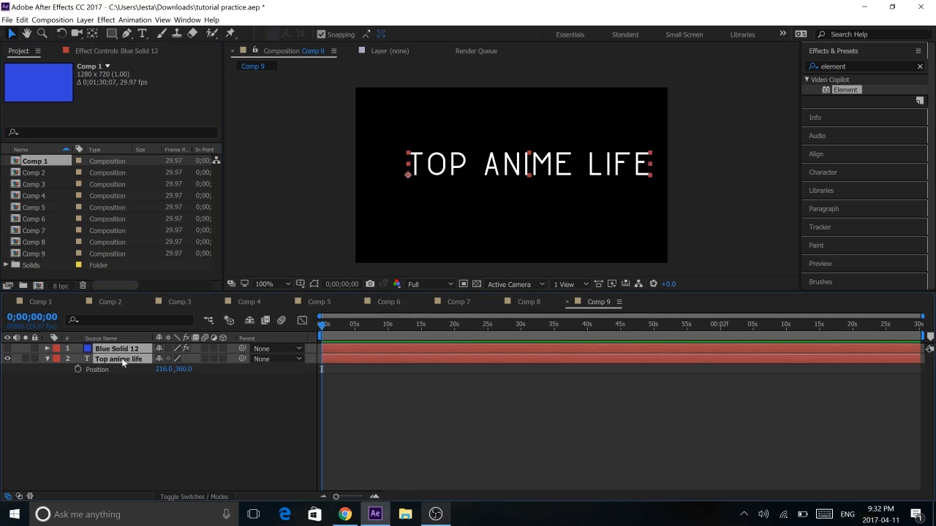
{"action": "key", "text": "Delete"}
- Add a new text layer reading 'Top anime life'
{"action": "right_click", "coordinate": [383, 345]}
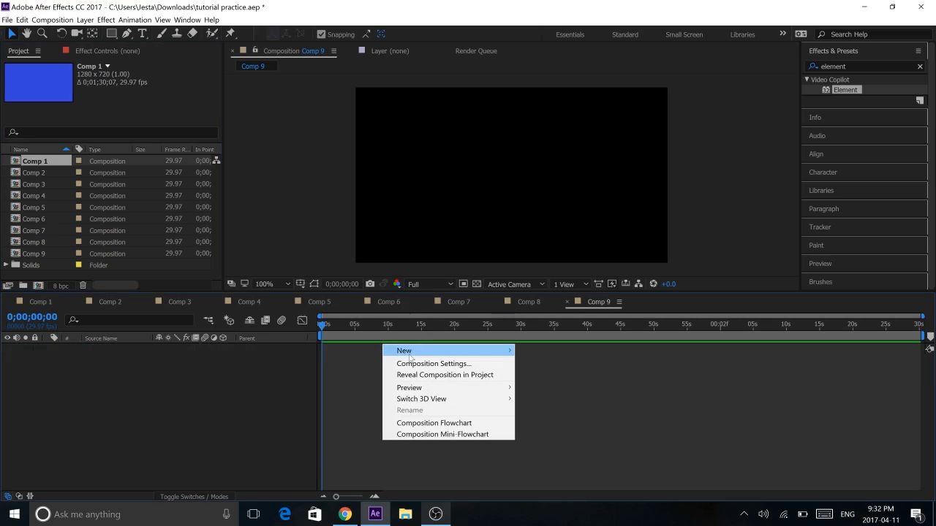
{"action": "mouse_move", "coordinate": [410, 358]}
{"action": "left_click", "coordinate": [288, 363]}
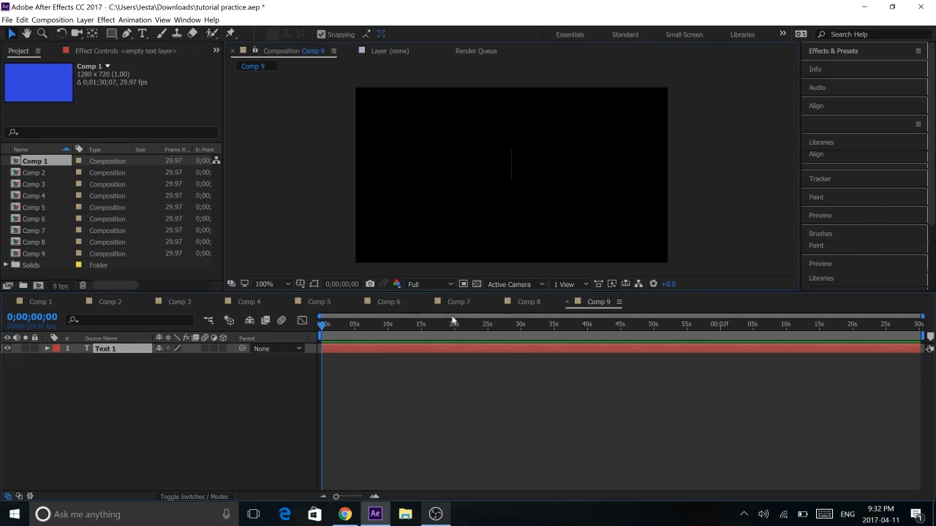
{"action": "type", "text": "T"}
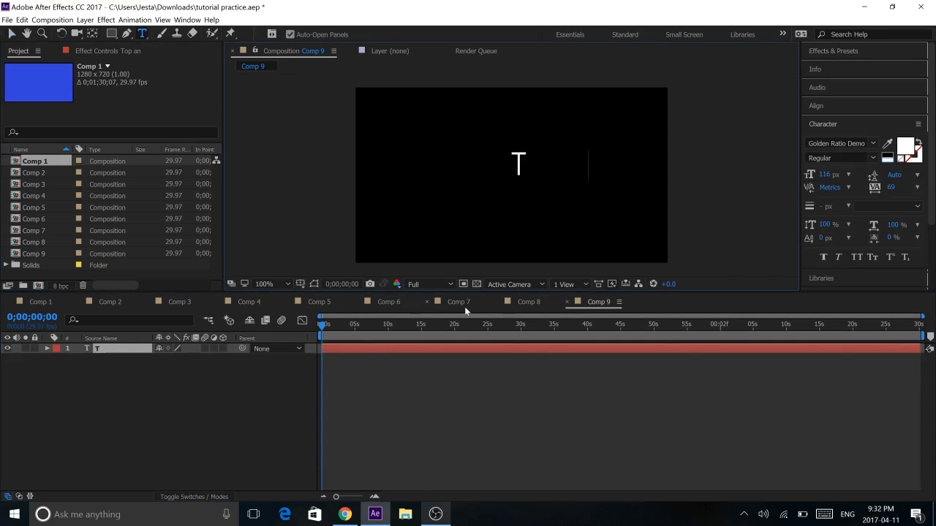
{"action": "type", "text": "op anime life"}
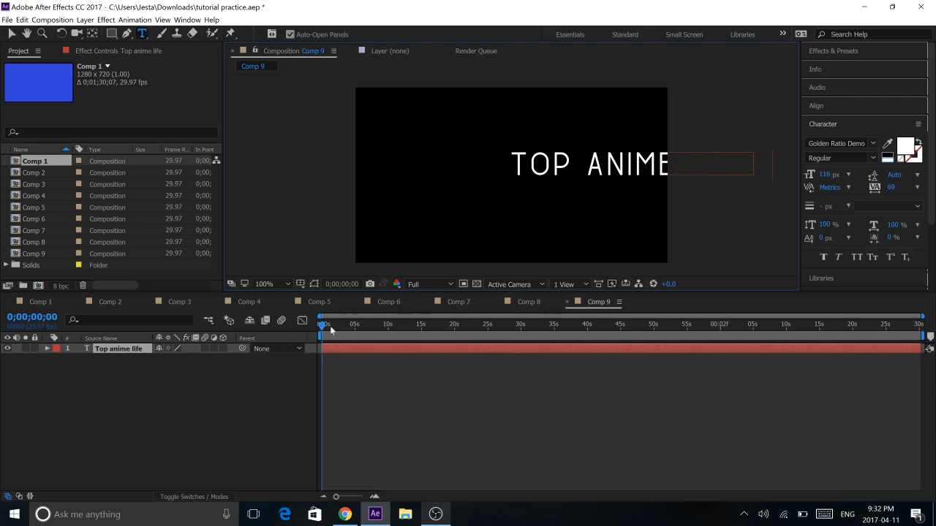
{"action": "left_click", "coordinate": [142, 349]}
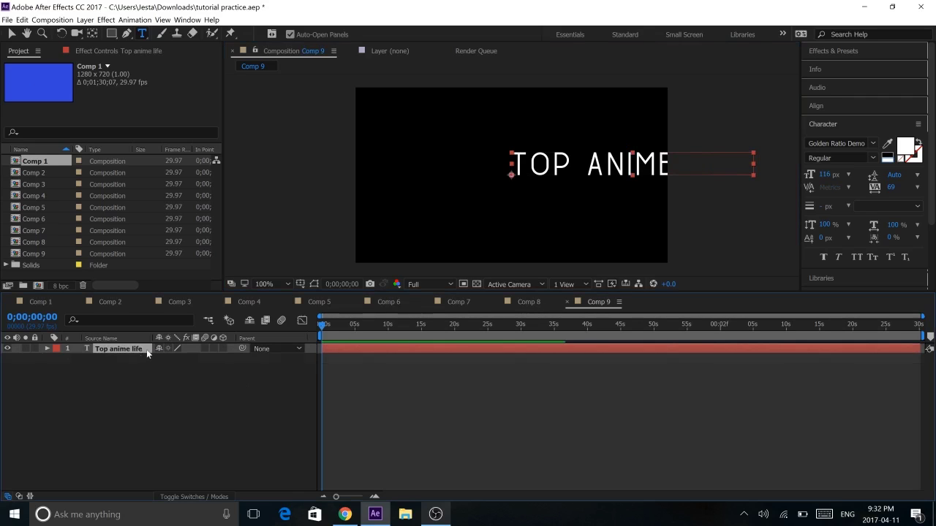
- Slide the text layer's Position left to centre it at 183.0, 360.0
{"action": "left_click", "coordinate": [164, 363]}
{"action": "key", "text": "p"}
{"action": "left_click_drag", "start_coordinate": [24, 375], "coordinate": [74, 365]}
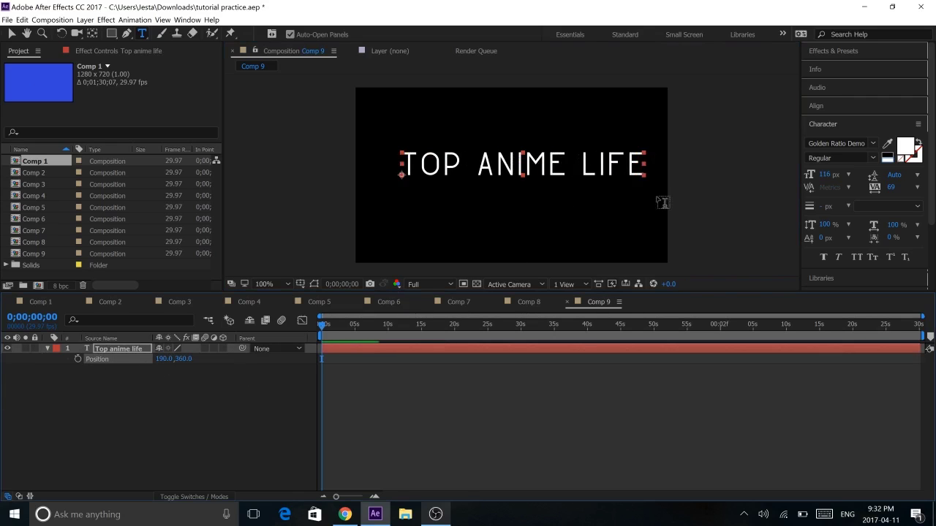
{"action": "left_click", "coordinate": [837, 143]}
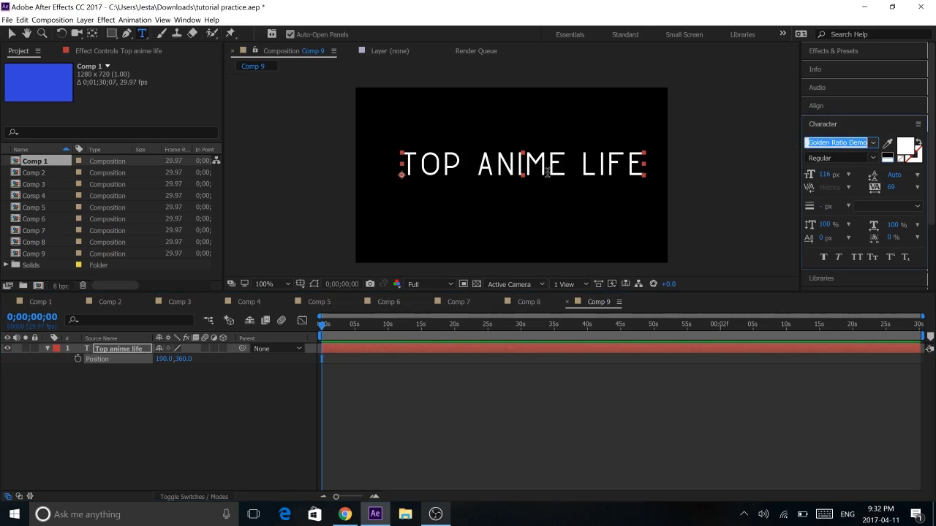
{"action": "left_click", "coordinate": [11, 33]}
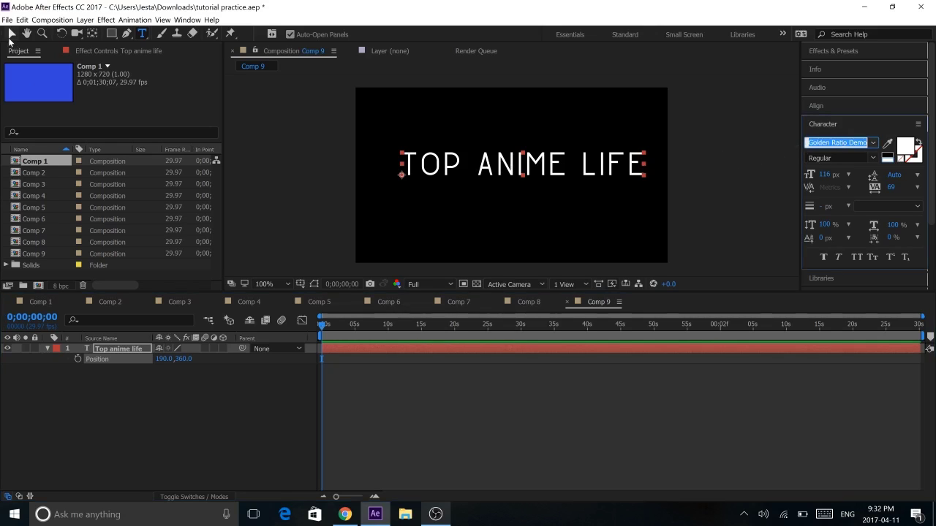
{"action": "left_click", "coordinate": [707, 144]}
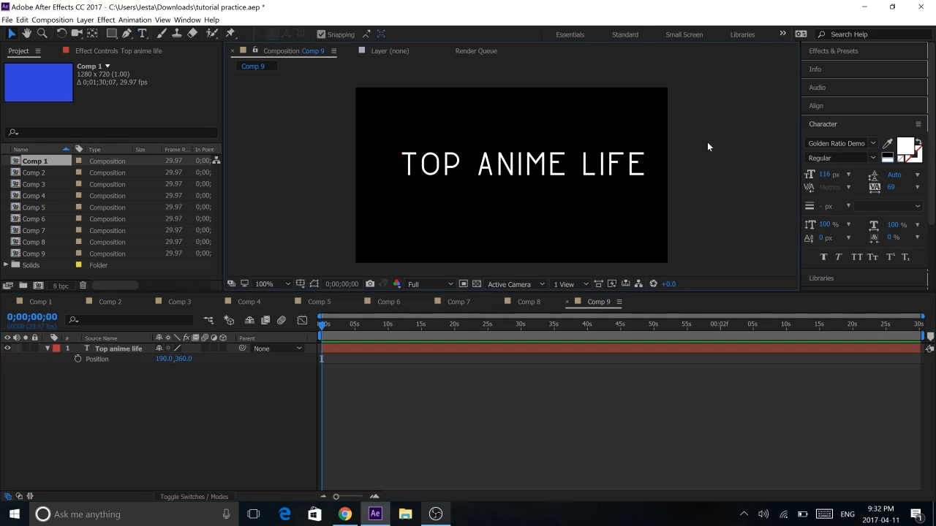
{"action": "left_click", "coordinate": [340, 346]}
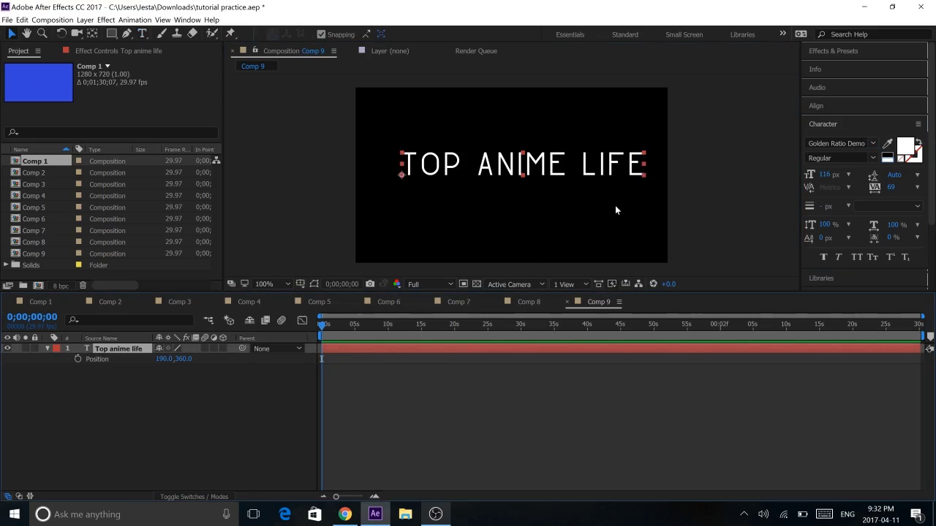
{"action": "left_click_drag", "start_coordinate": [163, 359], "coordinate": [157, 359]}
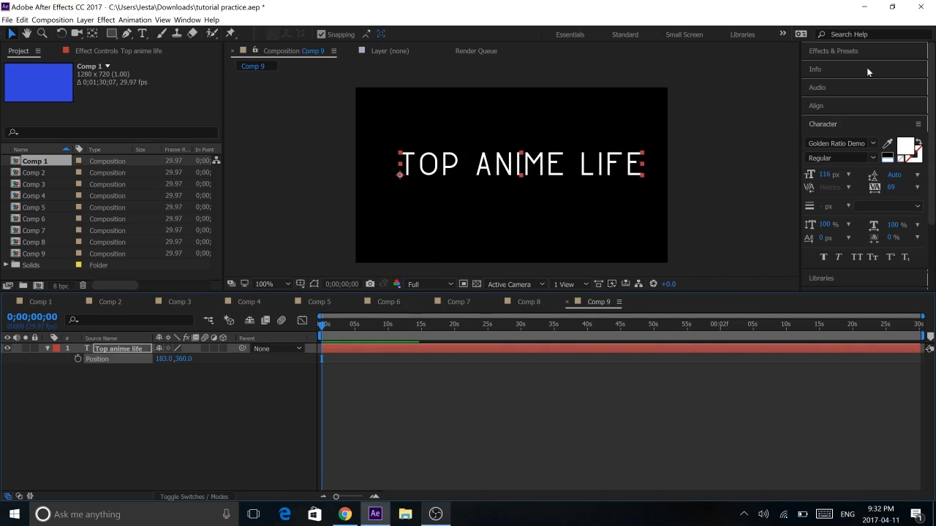
- Create Blue Solid 13 with default settings and apply the Element effect from Effects & Presets
{"action": "right_click", "coordinate": [470, 321]}
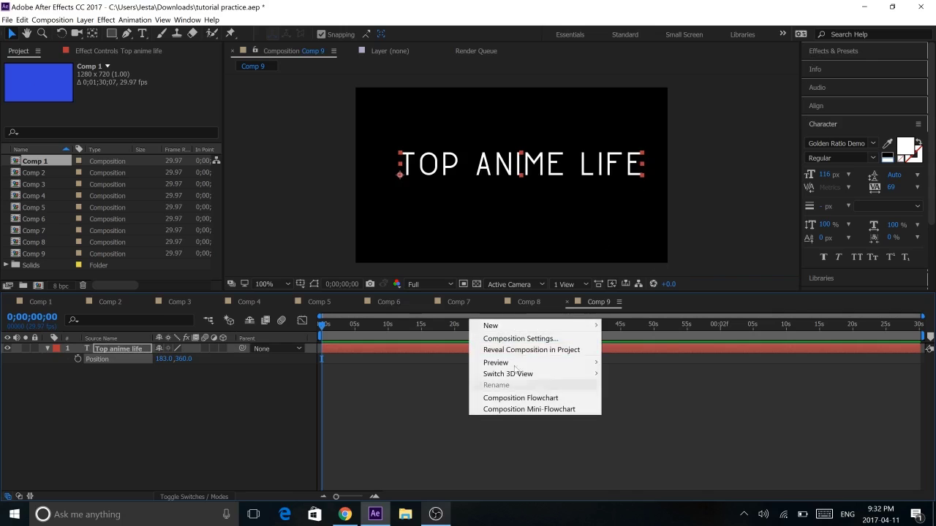
{"action": "mouse_move", "coordinate": [516, 327]}
{"action": "left_click", "coordinate": [388, 350]}
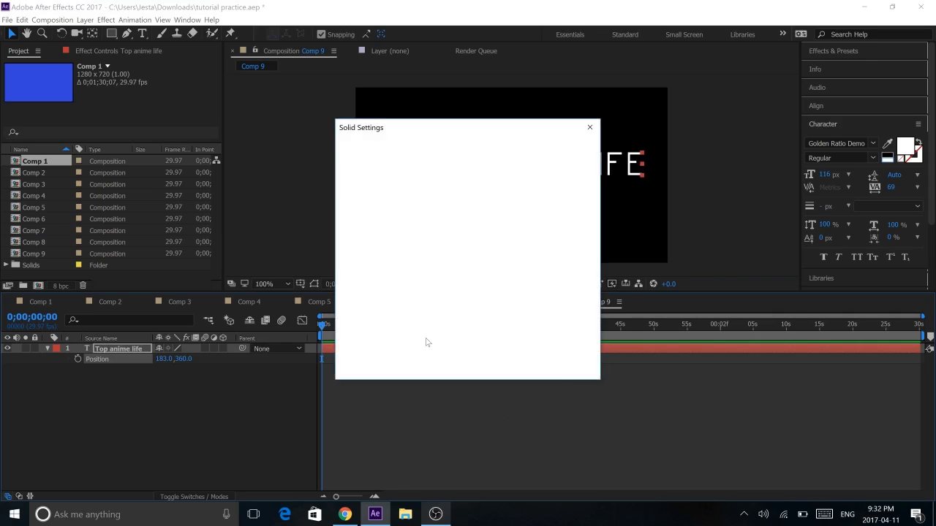
{"action": "left_click", "coordinate": [504, 364]}
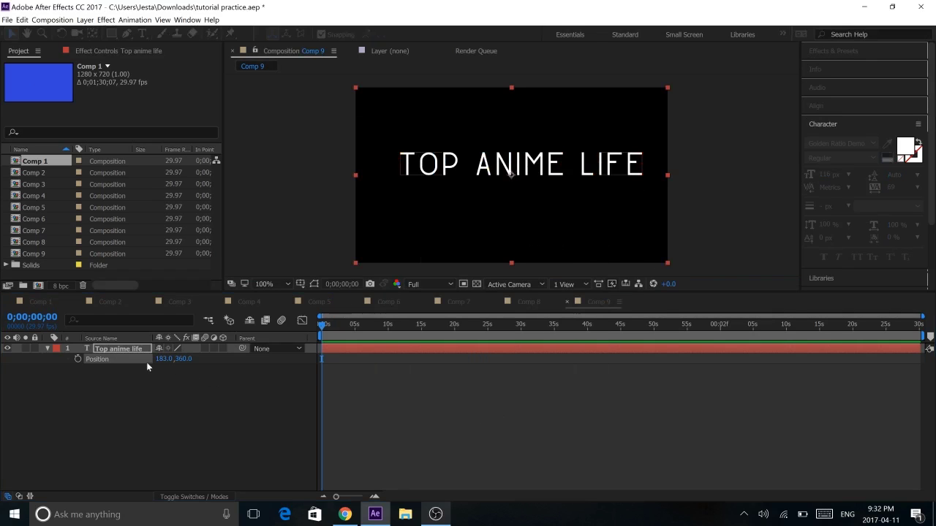
{"action": "left_click", "coordinate": [877, 51]}
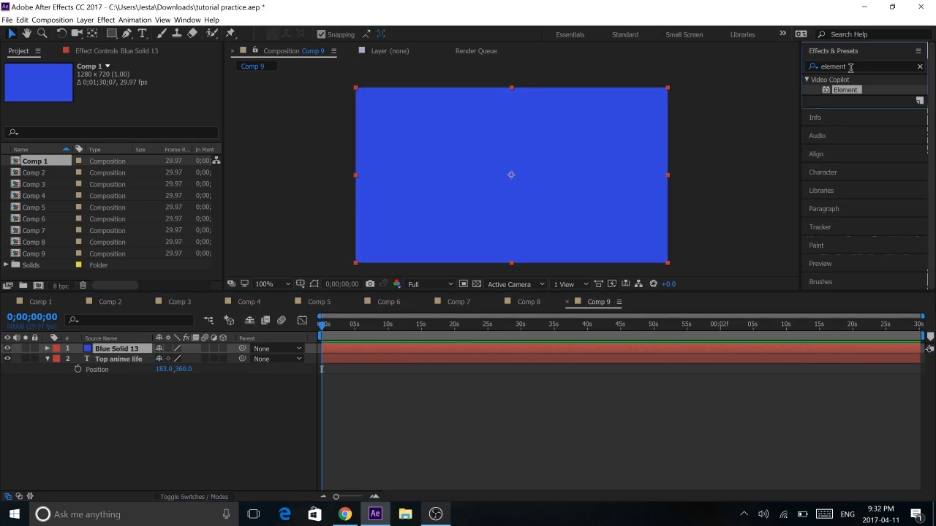
{"action": "left_click_drag", "start_coordinate": [841, 93], "coordinate": [346, 350]}
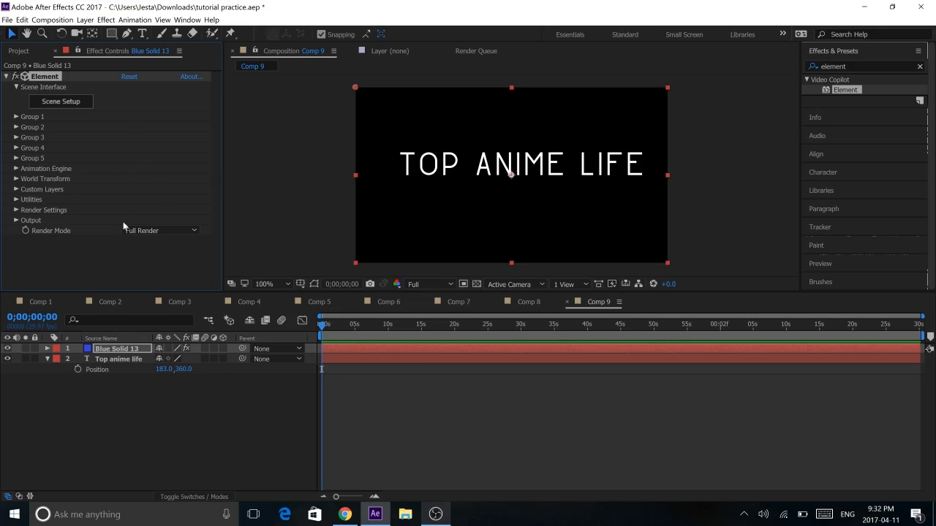
- Set Element's Custom Text Path Layer 1 to Top anime life and open Scene Setup
{"action": "left_click", "coordinate": [16, 190]}
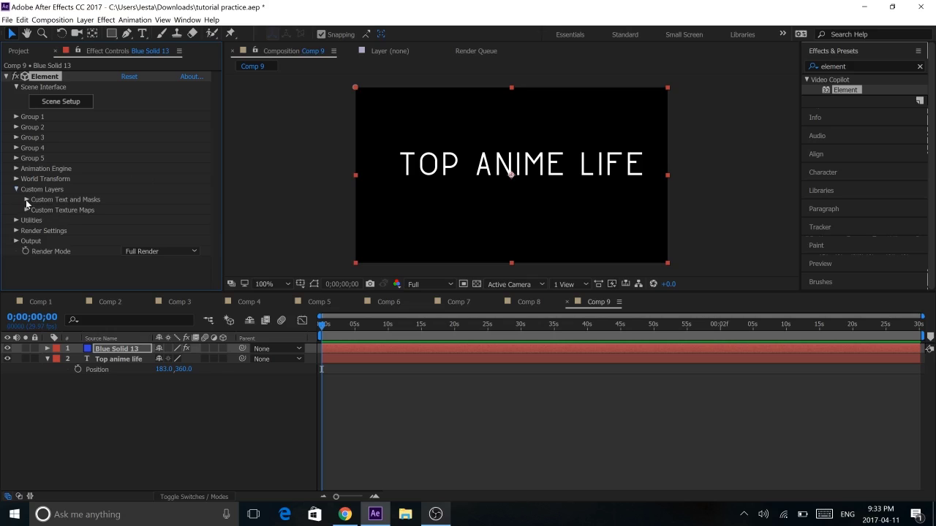
{"action": "left_click", "coordinate": [27, 201]}
{"action": "left_click", "coordinate": [172, 143]}
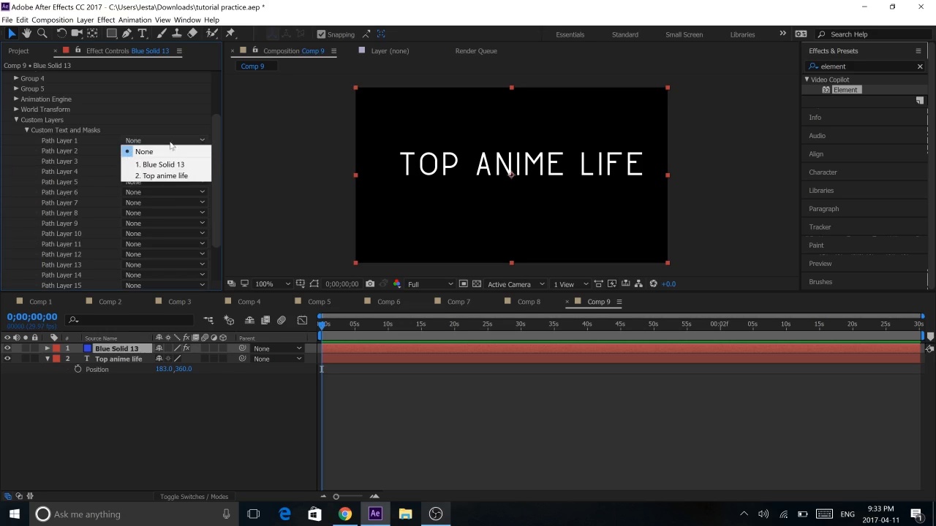
{"action": "left_click", "coordinate": [164, 176]}
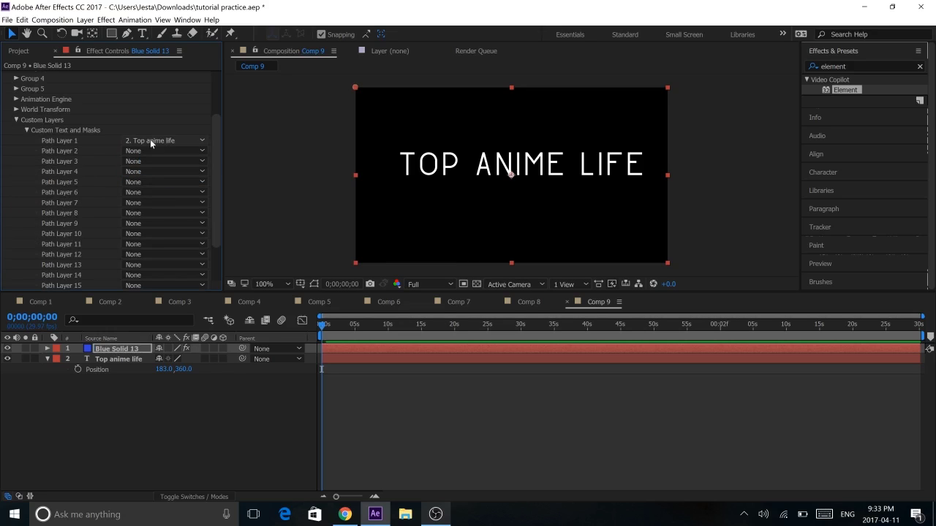
{"action": "scroll", "coordinate": [50, 145], "scroll_direction": "up", "scroll_amount": 3}
{"action": "left_click", "coordinate": [15, 189]}
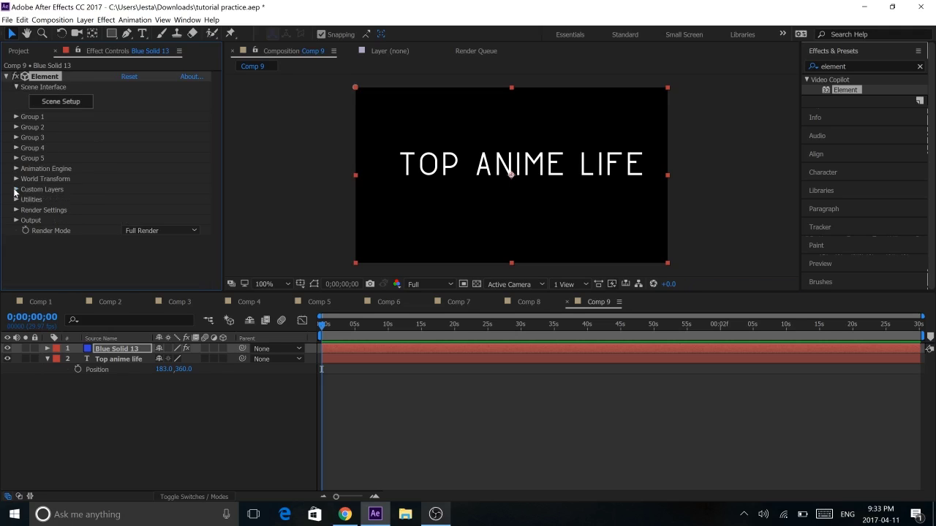
{"action": "left_click", "coordinate": [62, 102]}
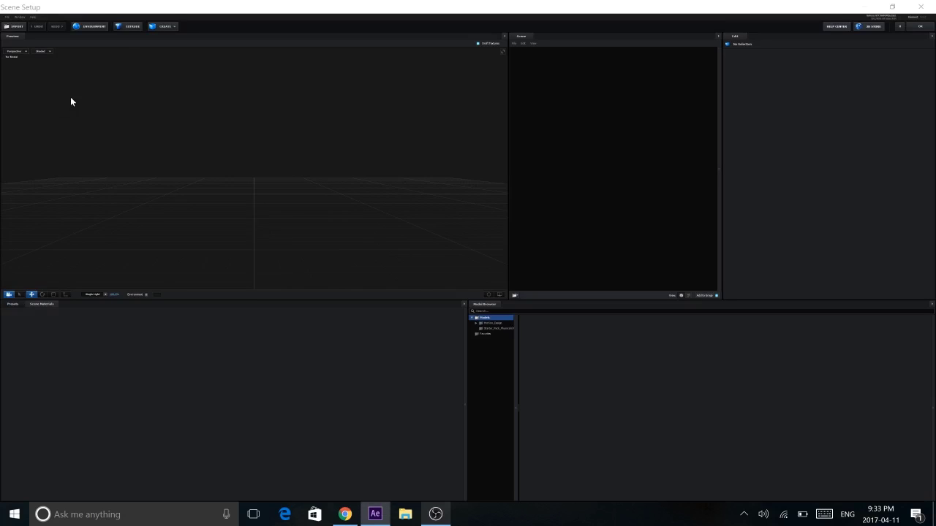
- Extrude TOP ANIME LIFE into 3D letters and lower the Bevel Scale, ending on a front view
{"action": "left_click", "coordinate": [131, 28]}
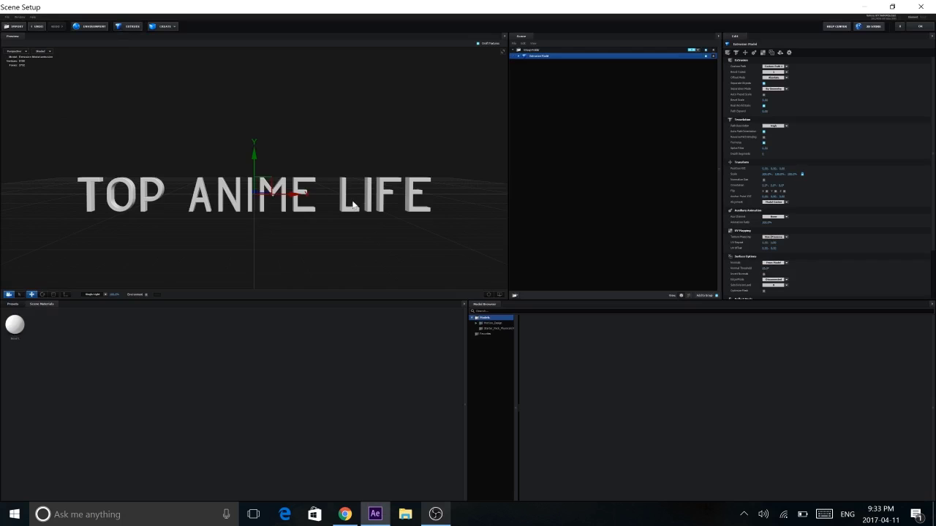
{"action": "left_click_drag", "start_coordinate": [244, 229], "coordinate": [227, 95]}
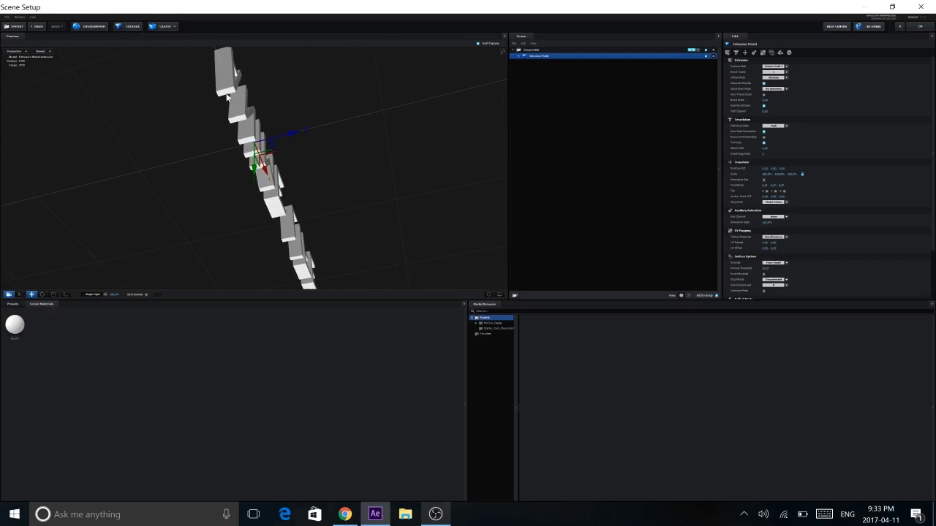
{"action": "left_click_drag", "start_coordinate": [349, 182], "coordinate": [344, 163]}
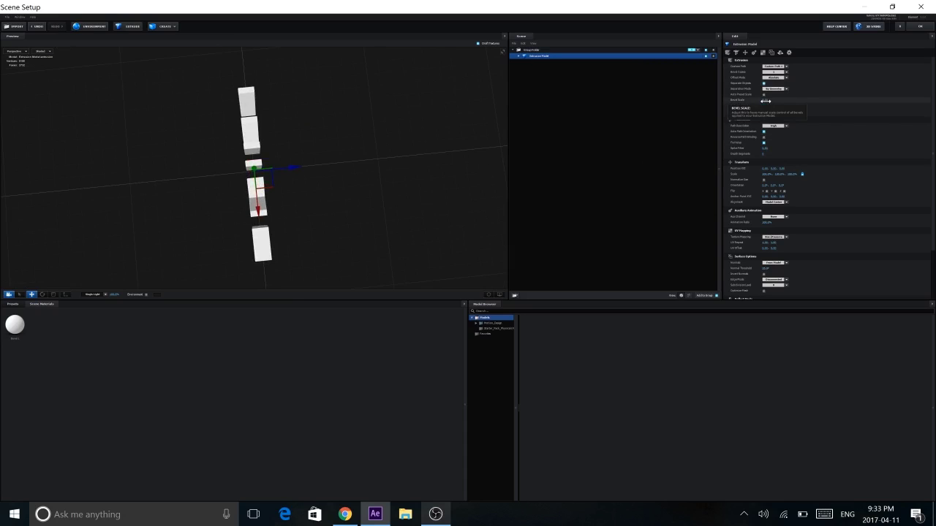
{"action": "left_click_drag", "start_coordinate": [765, 101], "coordinate": [734, 107]}
{"action": "left_click_drag", "start_coordinate": [348, 186], "coordinate": [212, 228]}
{"action": "scroll", "coordinate": [211, 226], "scroll_direction": "down", "scroll_amount": 5}
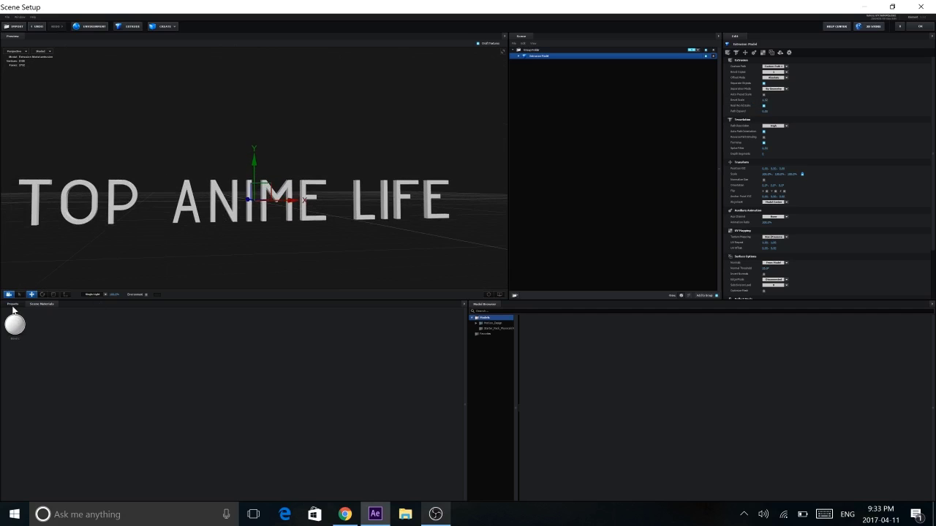
- Apply a scuffed metal shader from the Pro_Shaders_2 metal presets to the 3D text
{"action": "left_click", "coordinate": [13, 307]}
{"action": "left_click", "coordinate": [31, 326]}
{"action": "left_click", "coordinate": [8, 326]}
{"action": "left_click", "coordinate": [32, 338]}
{"action": "left_click", "coordinate": [31, 354]}
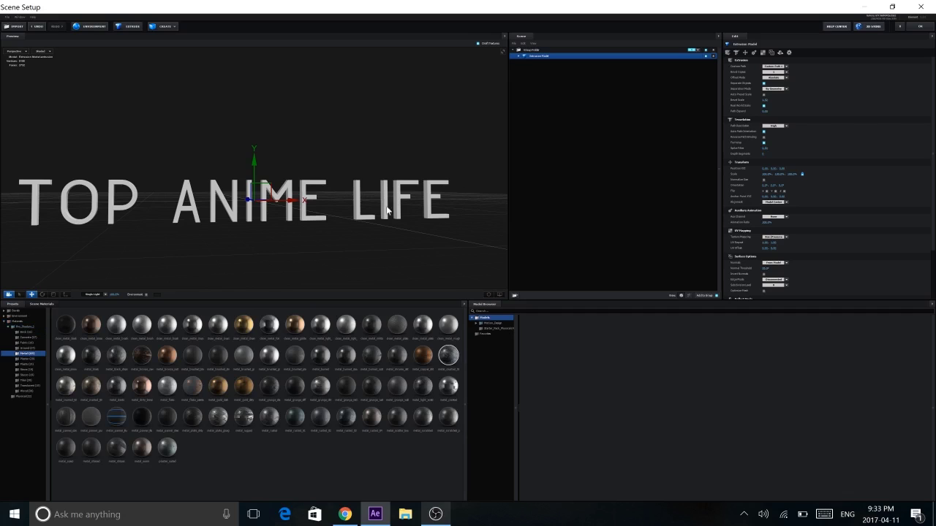
{"action": "left_click_drag", "start_coordinate": [301, 224], "coordinate": [304, 224]}
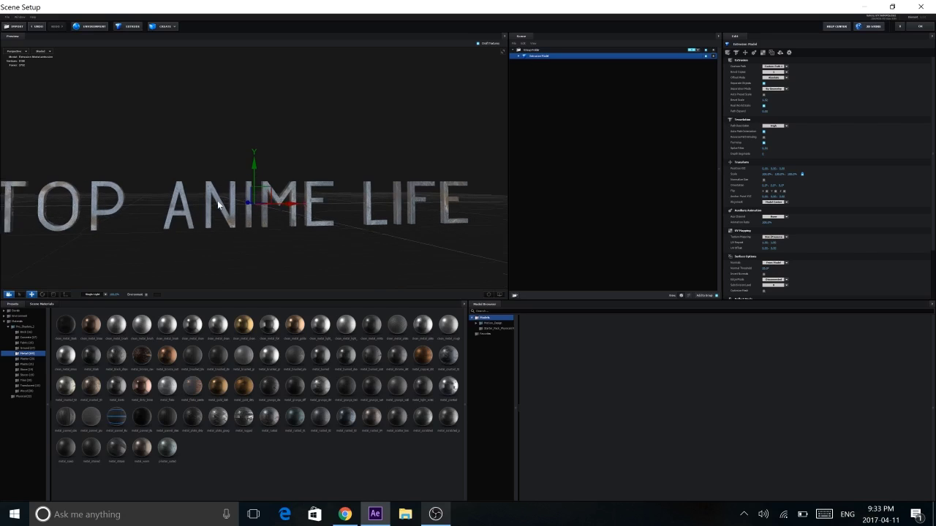
{"action": "left_click_drag", "start_coordinate": [449, 359], "coordinate": [452, 361]}
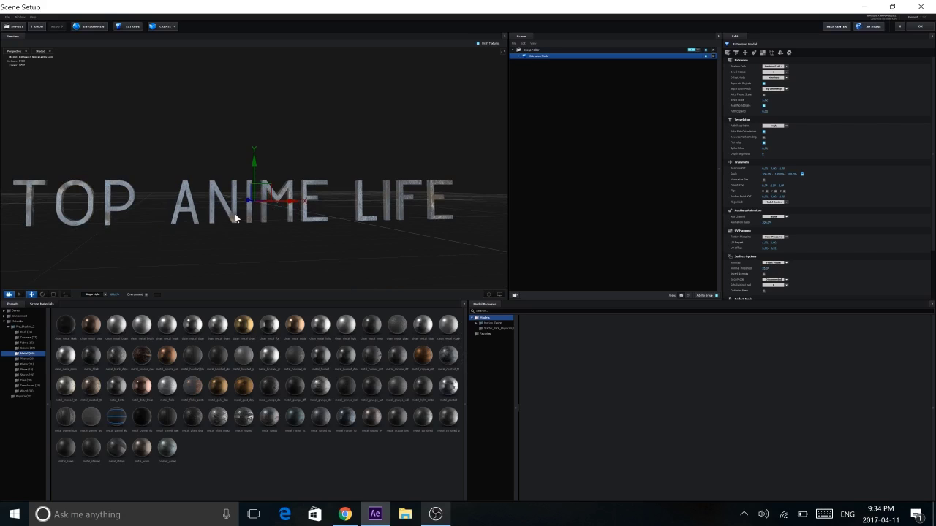
{"action": "scroll", "coordinate": [225, 217], "scroll_direction": "up", "scroll_amount": 3}
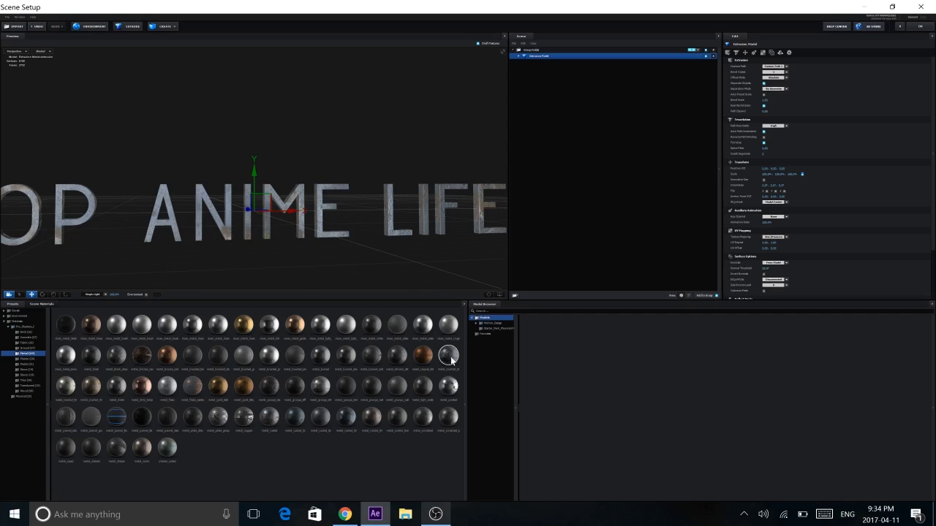
{"action": "left_click_drag", "start_coordinate": [450, 358], "coordinate": [451, 364]}
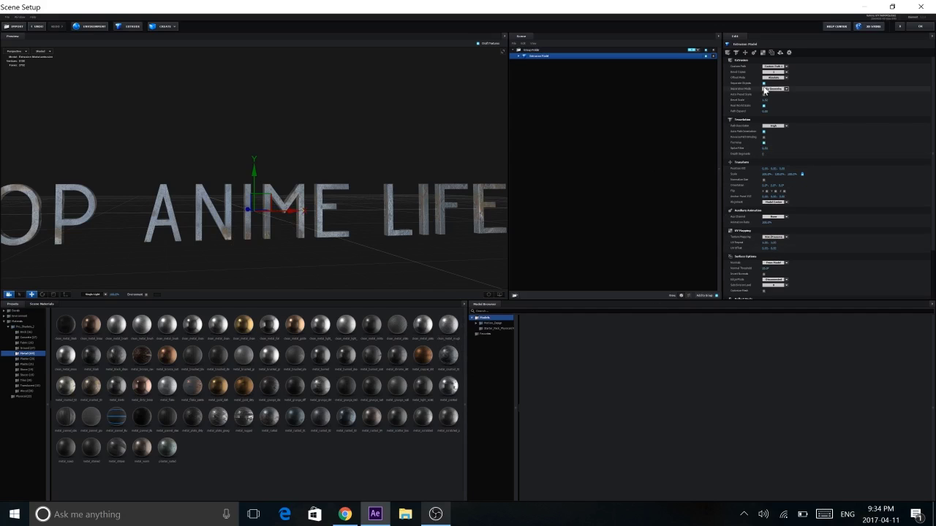
- Select the Extrusion Model's material and bring up its Reflectivity texture file chooser
{"action": "left_click", "coordinate": [520, 56]}
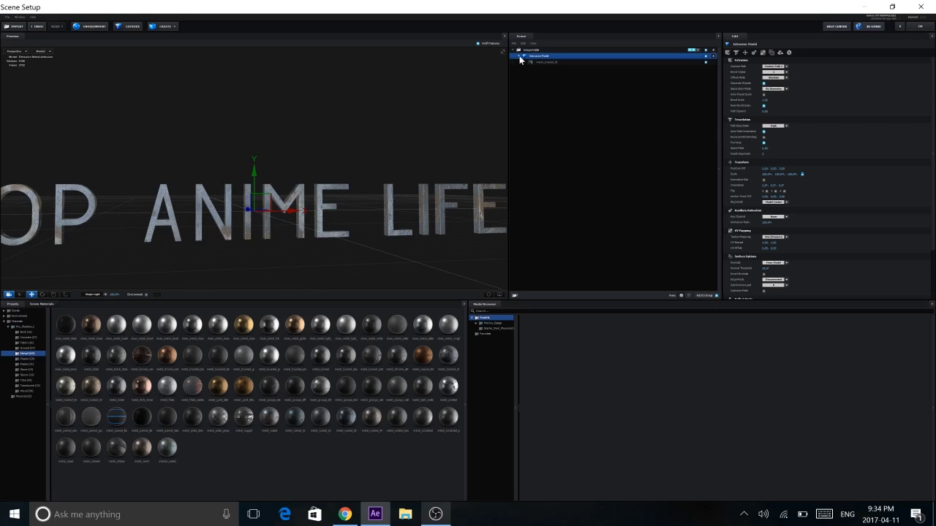
{"action": "left_click", "coordinate": [539, 62]}
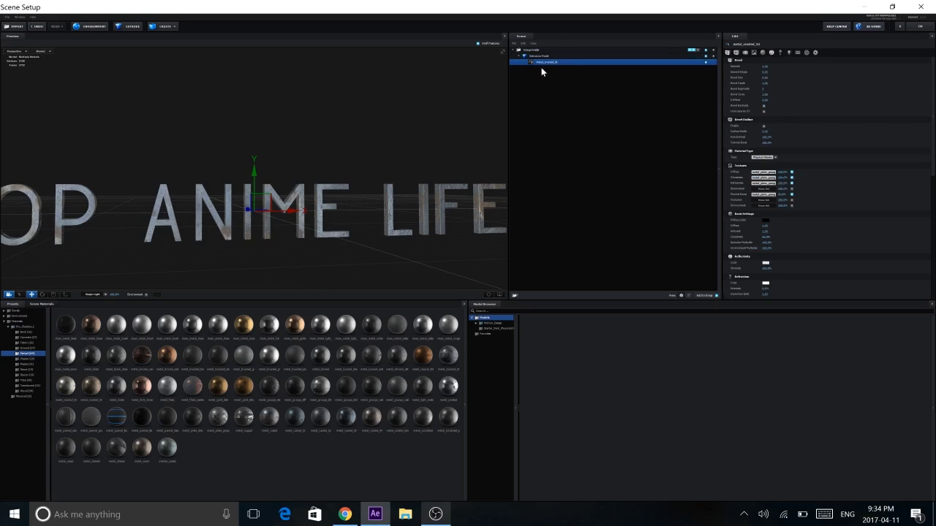
{"action": "left_click", "coordinate": [761, 185]}
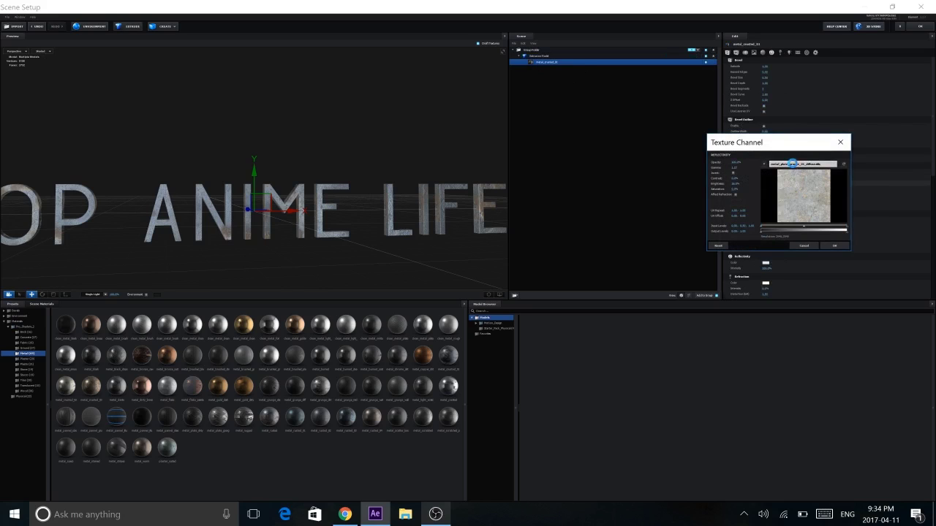
{"action": "left_click", "coordinate": [771, 168]}
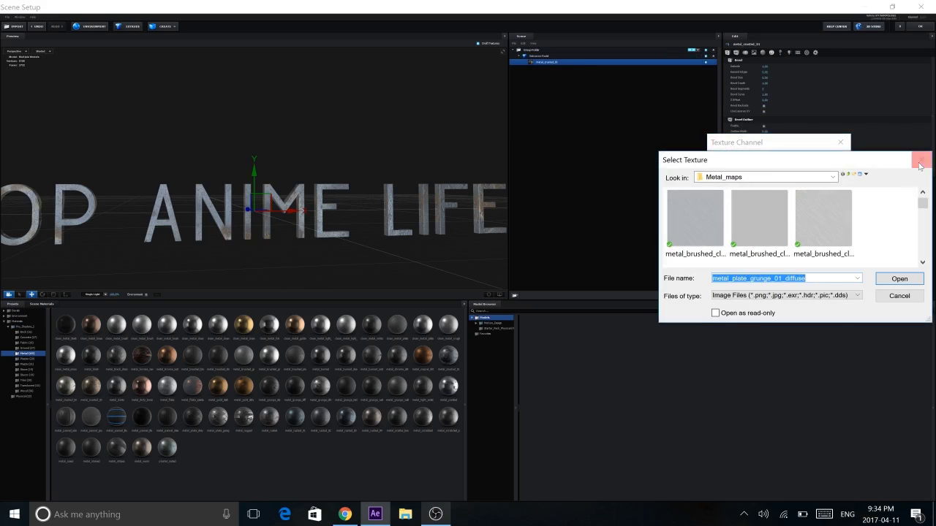
{"action": "key", "text": "Return"}
{"action": "left_click", "coordinate": [810, 167]}
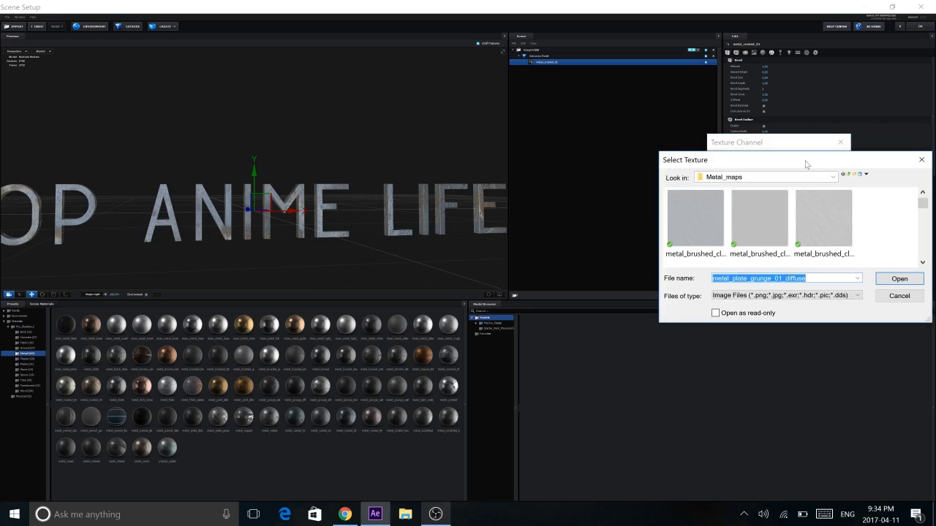
{"action": "left_click", "coordinate": [854, 178]}
{"action": "left_click", "coordinate": [824, 165]}
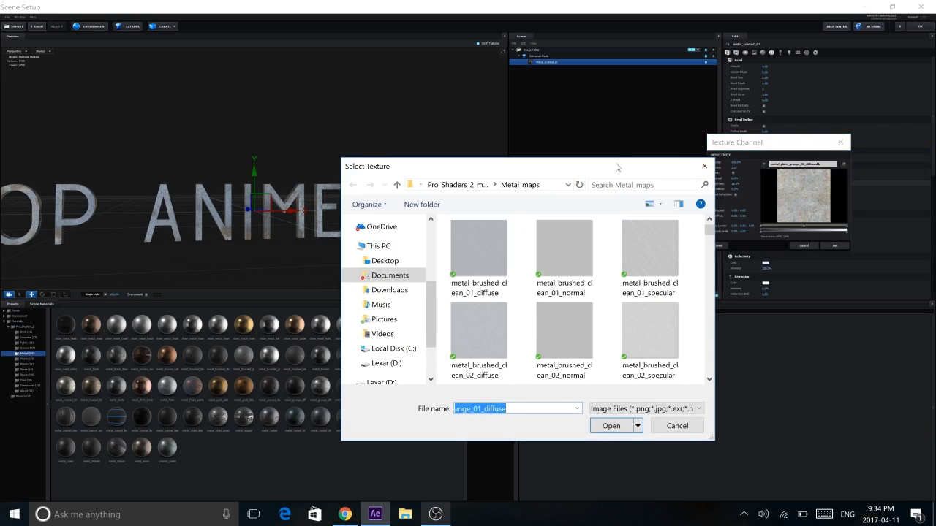
- Load the blue outer-space image from the Galaxy texture folder as the reflectivity texture
{"action": "left_click_drag", "start_coordinate": [616, 167], "coordinate": [501, 123]}
{"action": "scroll", "coordinate": [314, 222], "scroll_direction": "up", "scroll_amount": 2}
{"action": "scroll", "coordinate": [292, 219], "scroll_direction": "up", "scroll_amount": 2}
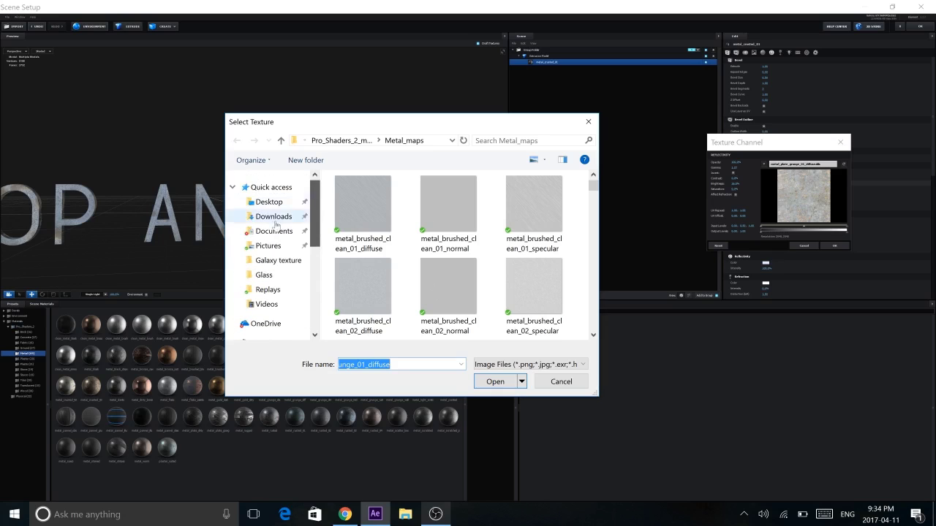
{"action": "left_click", "coordinate": [278, 261]}
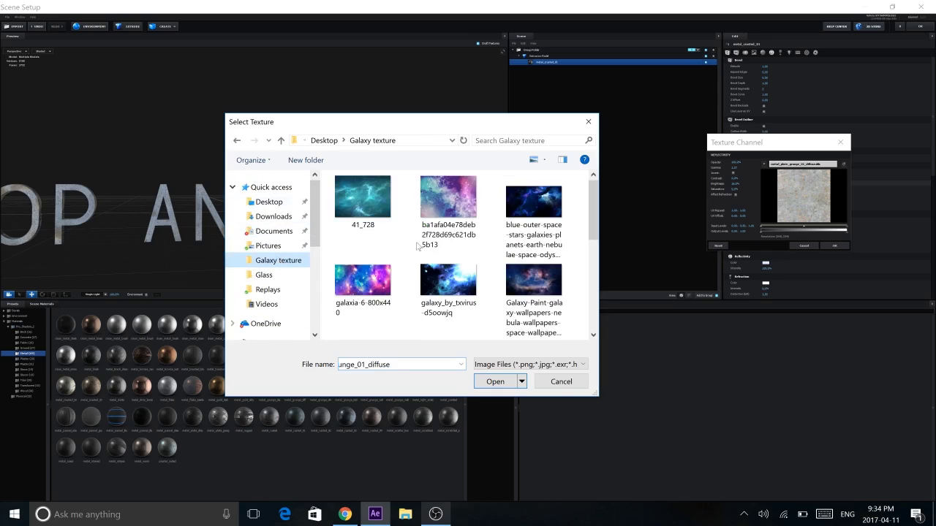
{"action": "double_click", "coordinate": [535, 212]}
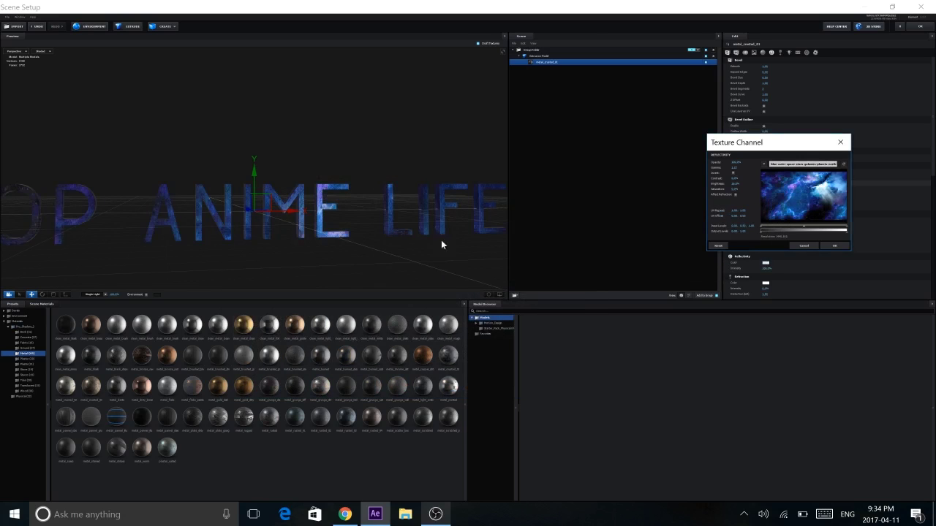
- Confirm the galaxy texture, close the Texture Channel window, and return to a straight-on view of the text
{"action": "left_click", "coordinate": [836, 246]}
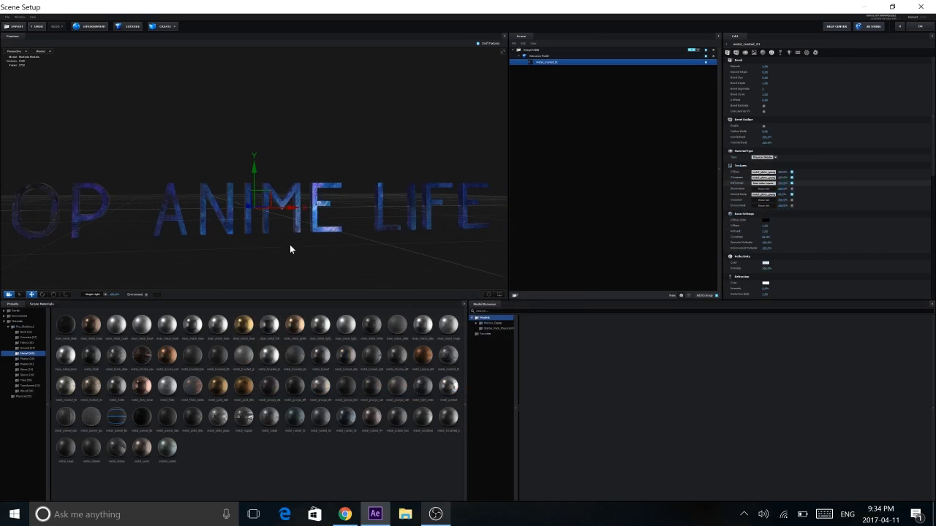
{"action": "mouse_move", "coordinate": [288, 248]}
{"action": "left_mouse_down"}
{"action": "mouse_move", "coordinate": [278, 250]}
{"action": "mouse_move", "coordinate": [266, 230]}
{"action": "mouse_move", "coordinate": [285, 248]}
{"action": "mouse_move", "coordinate": [263, 256]}
{"action": "mouse_move", "coordinate": [328, 250]}
{"action": "mouse_move", "coordinate": [290, 244]}
{"action": "mouse_move", "coordinate": [275, 253]}
{"action": "left_mouse_up"}
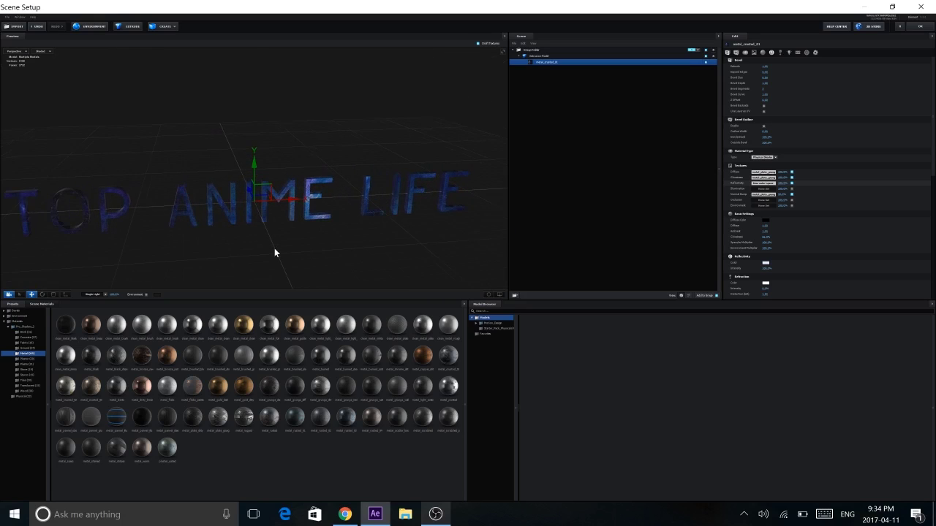
{"action": "left_click", "coordinate": [760, 183]}
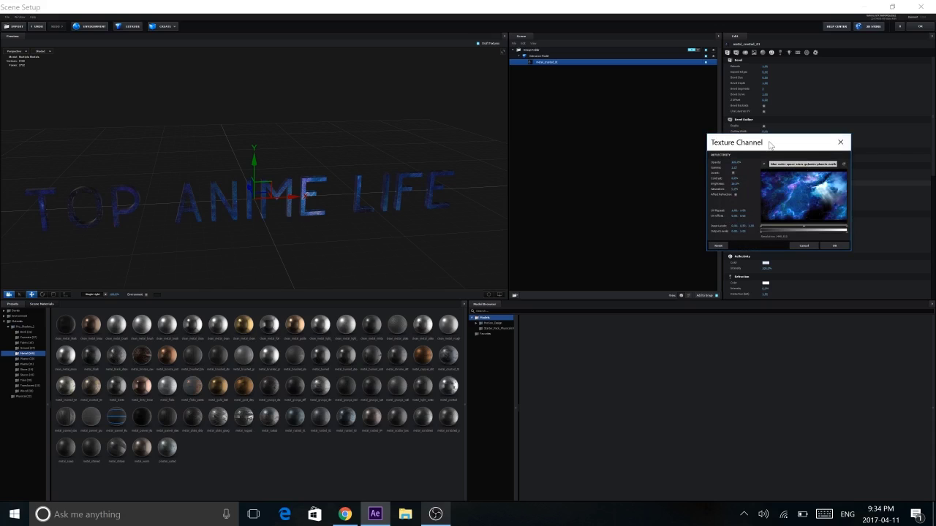
{"action": "left_click_drag", "start_coordinate": [770, 147], "coordinate": [645, 162]}
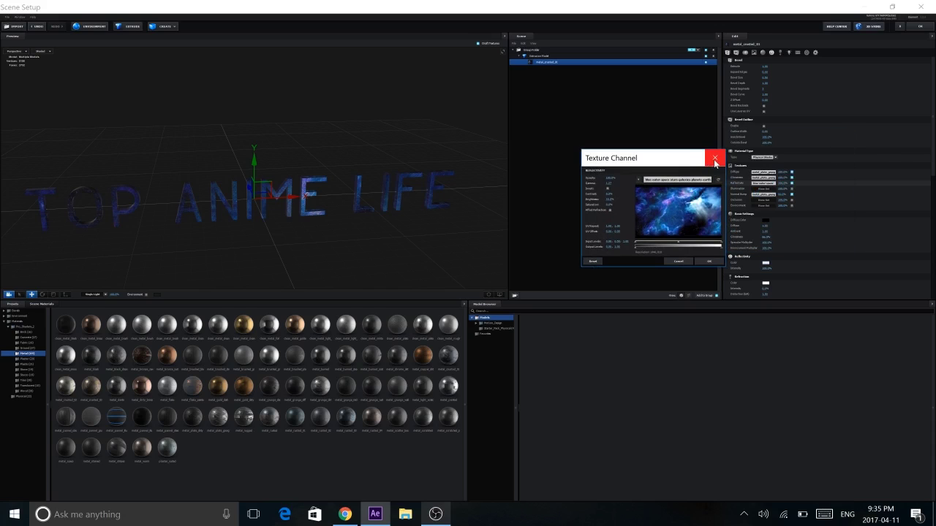
{"action": "left_click", "coordinate": [714, 161]}
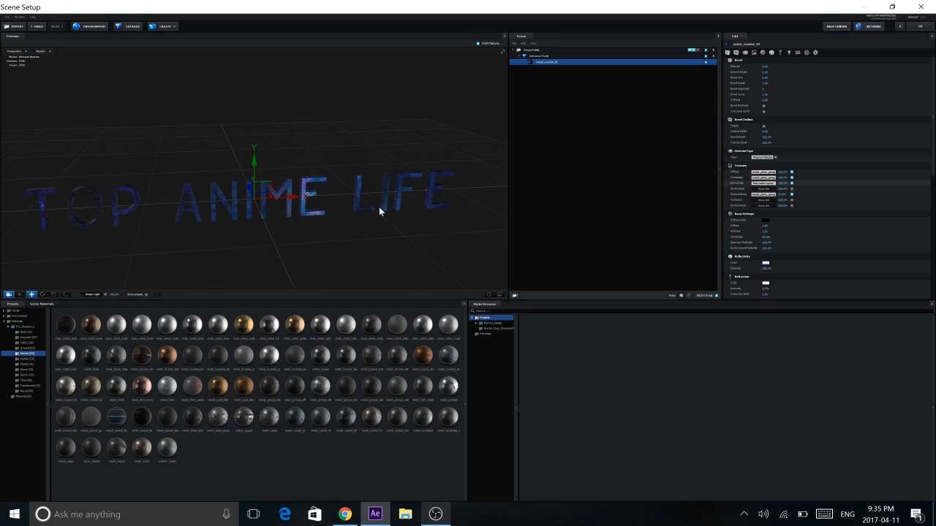
{"action": "left_click_drag", "start_coordinate": [370, 228], "coordinate": [363, 213]}
{"action": "left_click_drag", "start_coordinate": [364, 218], "coordinate": [366, 222]}
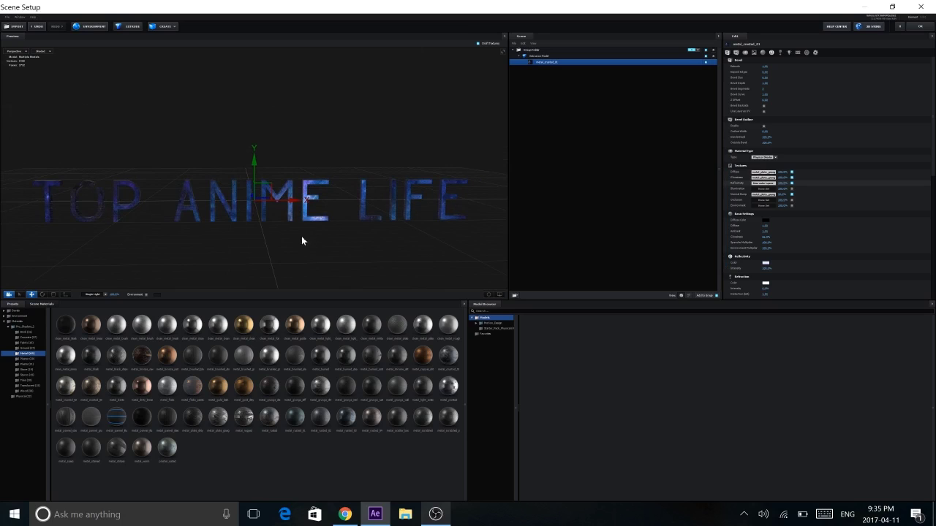
{"action": "scroll", "coordinate": [307, 240], "scroll_direction": "up", "scroll_amount": 5}
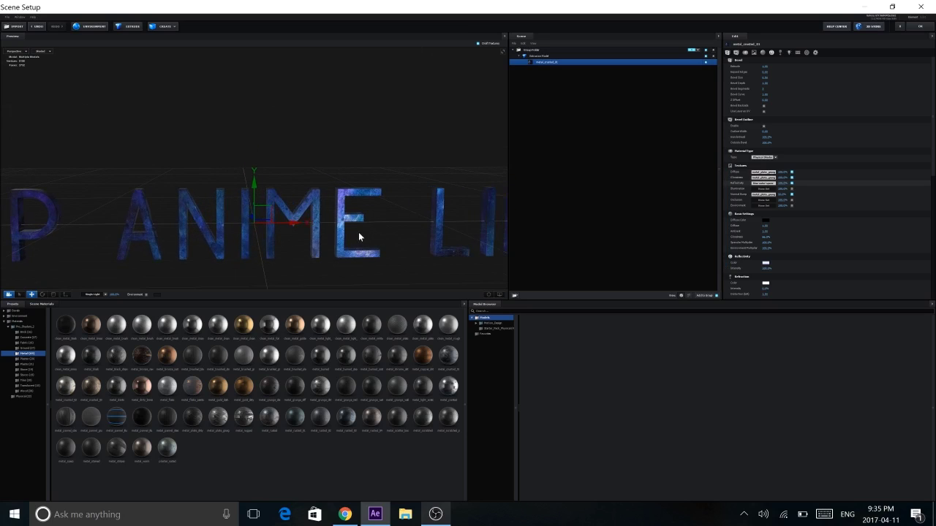
{"action": "scroll", "coordinate": [351, 285], "scroll_direction": "down", "scroll_amount": 5}
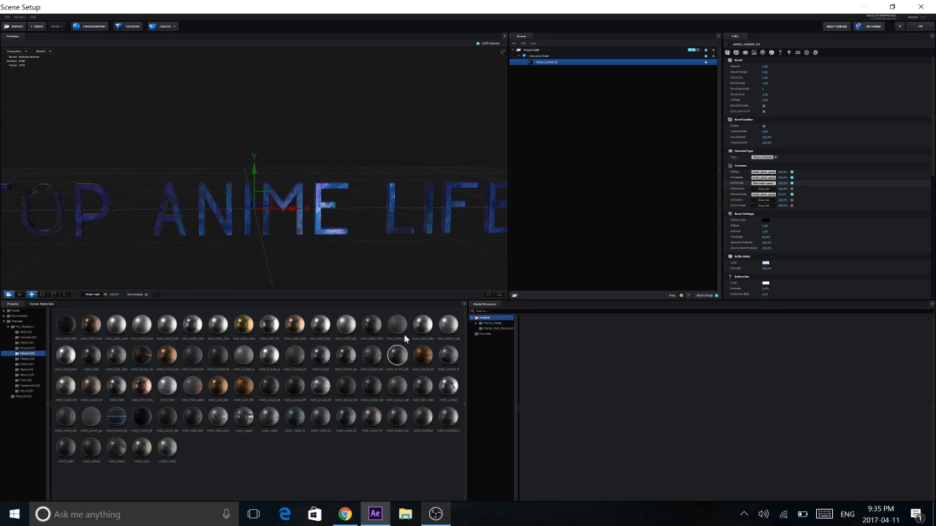
- Apply a grey brushed-metal preset to the letters and accept the scene to return to After Effects
{"action": "left_click_drag", "start_coordinate": [367, 251], "coordinate": [317, 231]}
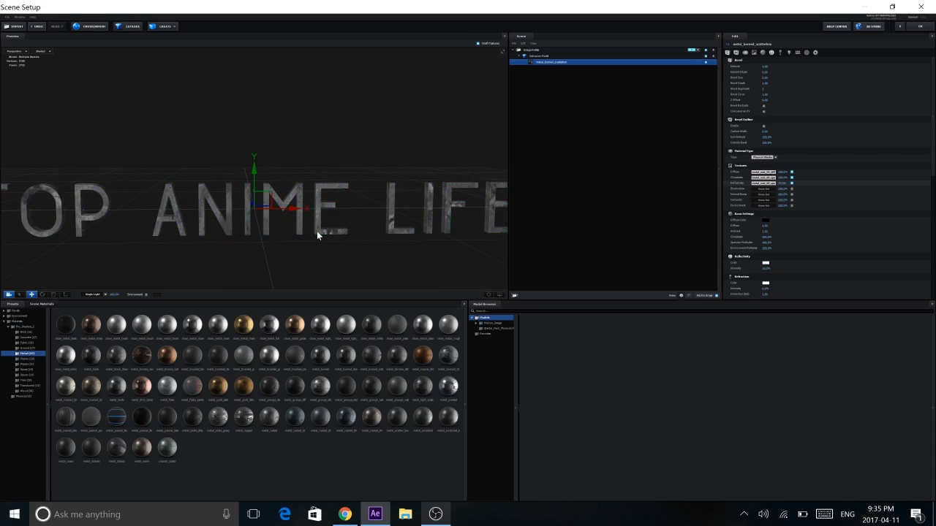
{"action": "left_click", "coordinate": [919, 27]}
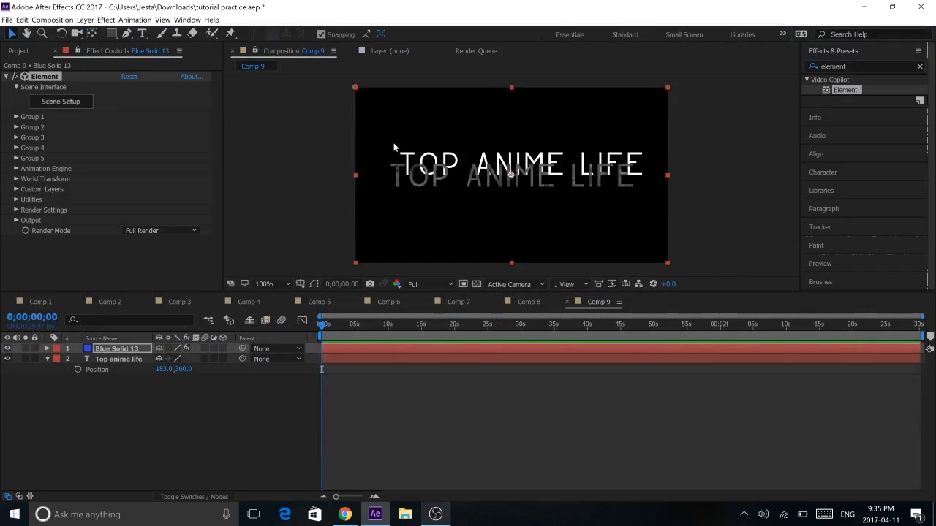
- Hide the flat Top anime life layer and reveal Element's Group 1 > Particle Look > Multi-Object settings
{"action": "left_click", "coordinate": [8, 359]}
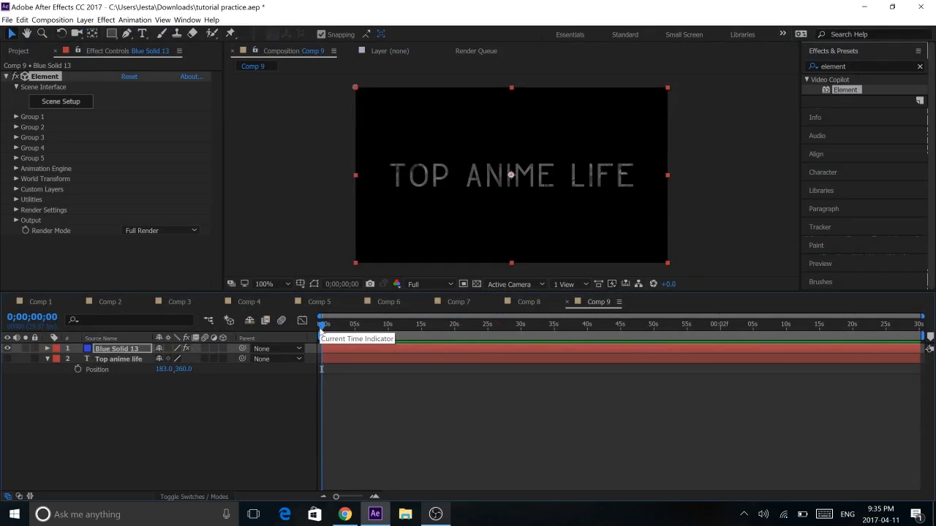
{"action": "left_click", "coordinate": [16, 117]}
{"action": "left_click", "coordinate": [26, 148]}
{"action": "scroll", "coordinate": [117, 175], "scroll_direction": "down", "scroll_amount": 3}
{"action": "left_click", "coordinate": [38, 139]}
{"action": "scroll", "coordinate": [82, 159], "scroll_direction": "up", "scroll_amount": 5}
{"action": "key", "text": "e"}
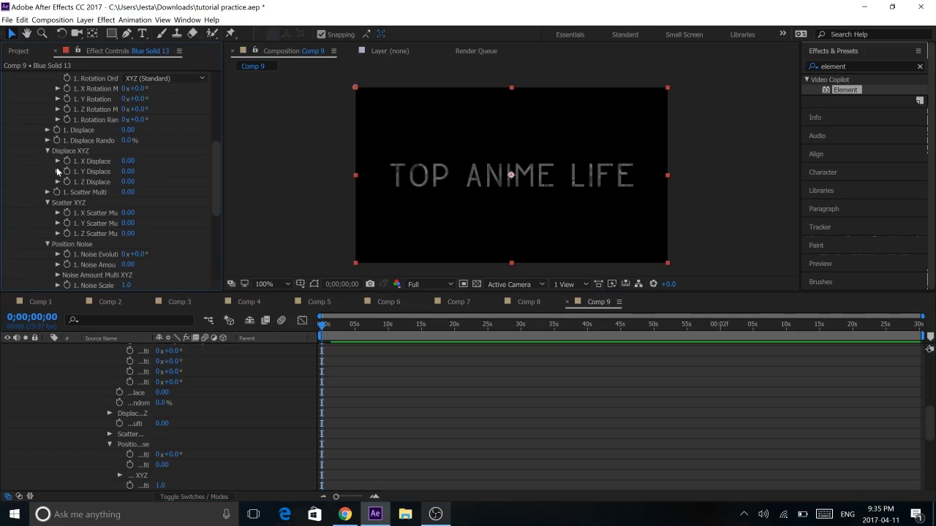
- Add 0-second keyframes on Rotation Random and Displace, then expand Animation Engine
{"action": "left_click", "coordinate": [67, 119]}
{"action": "left_click", "coordinate": [57, 130]}
{"action": "scroll", "coordinate": [61, 161], "scroll_direction": "up", "scroll_amount": 5}
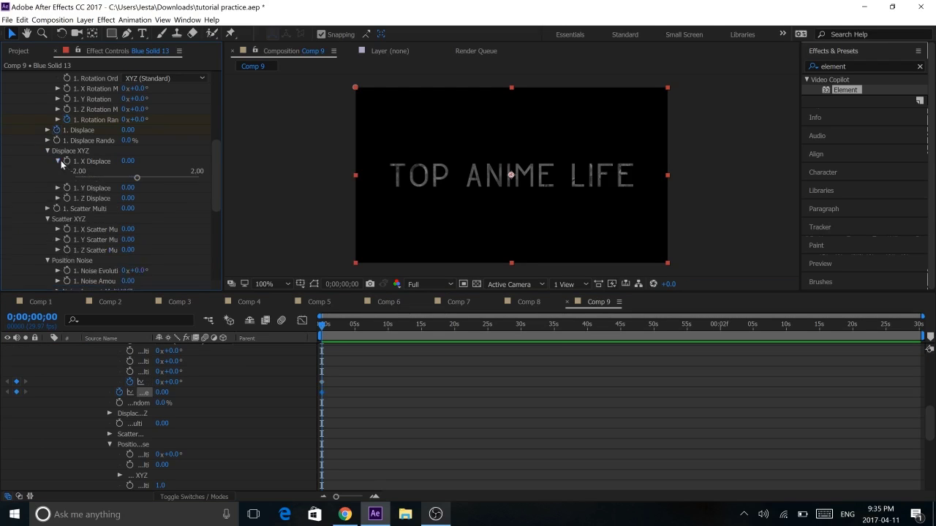
{"action": "scroll", "coordinate": [64, 164], "scroll_direction": "down", "scroll_amount": 5}
{"action": "scroll", "coordinate": [104, 211], "scroll_direction": "down", "scroll_amount": 3}
{"action": "scroll", "coordinate": [14, 153], "scroll_direction": "up", "scroll_amount": 6}
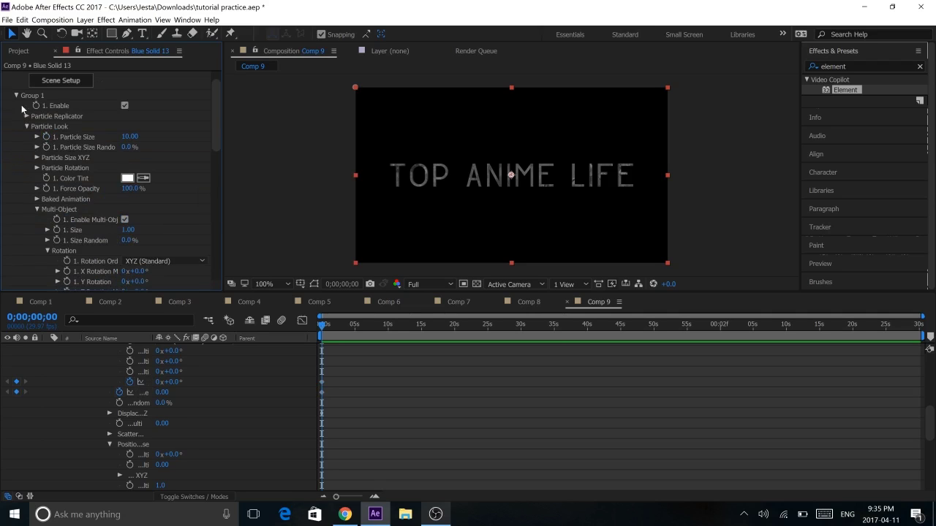
{"action": "left_click", "coordinate": [16, 96]}
{"action": "left_click", "coordinate": [16, 169]}
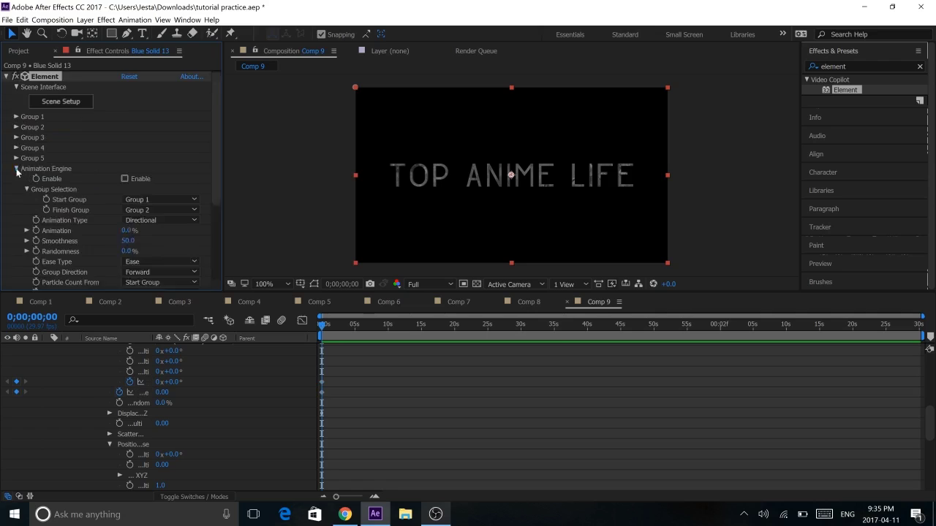
- Show only the keyframed Animation property and zoom the timeline in on the first second
{"action": "scroll", "coordinate": [109, 131], "scroll_direction": "down", "scroll_amount": 2}
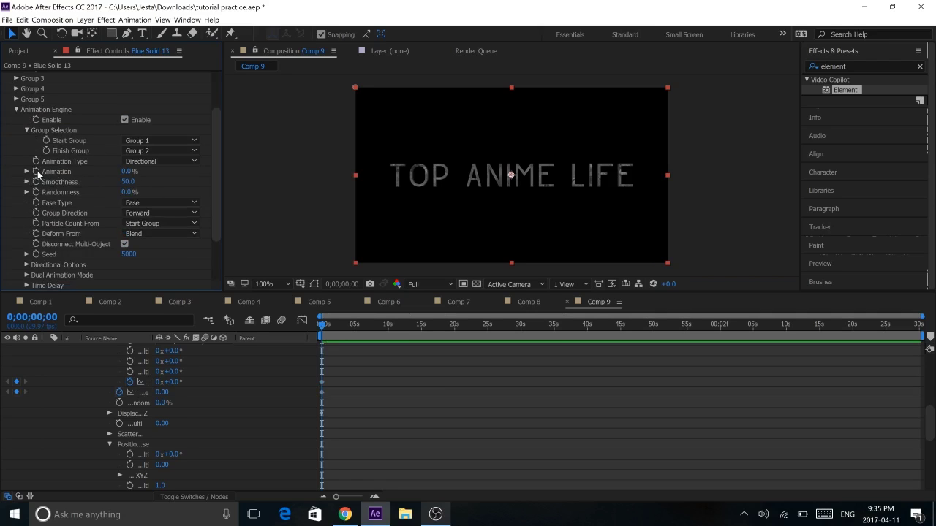
{"action": "key", "text": "u"}
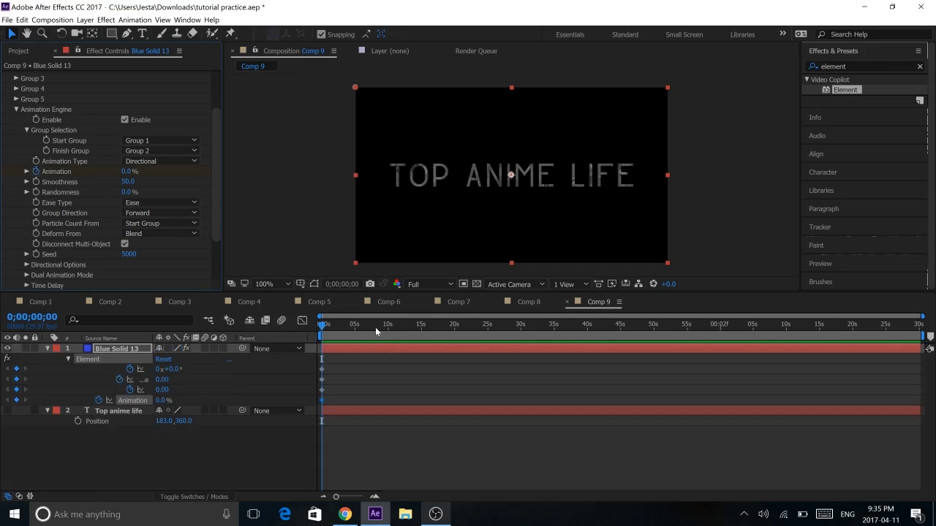
{"action": "left_click_drag", "start_coordinate": [921, 319], "coordinate": [409, 319]}
{"action": "left_click_drag", "start_coordinate": [408, 361], "coordinate": [386, 324]}
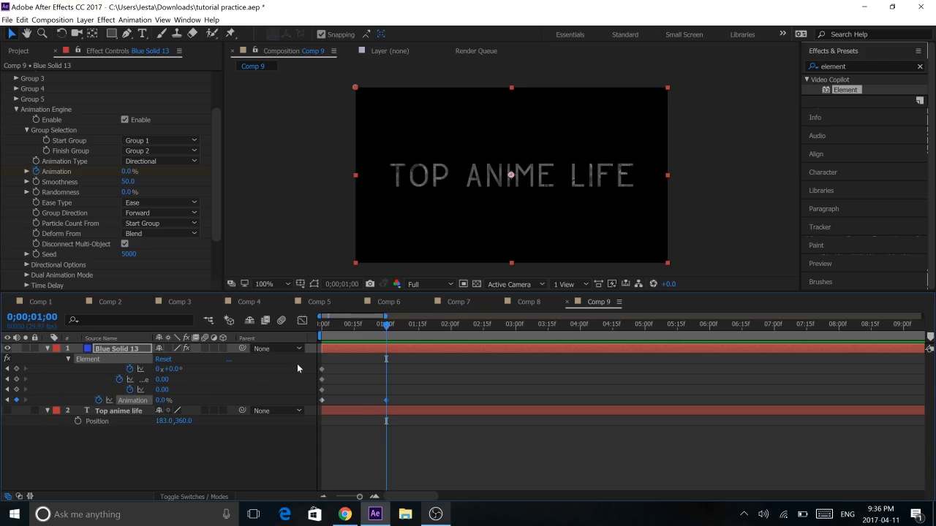
- Set the Animation keyframe at 0 seconds to 100%
{"action": "left_click", "coordinate": [323, 327]}
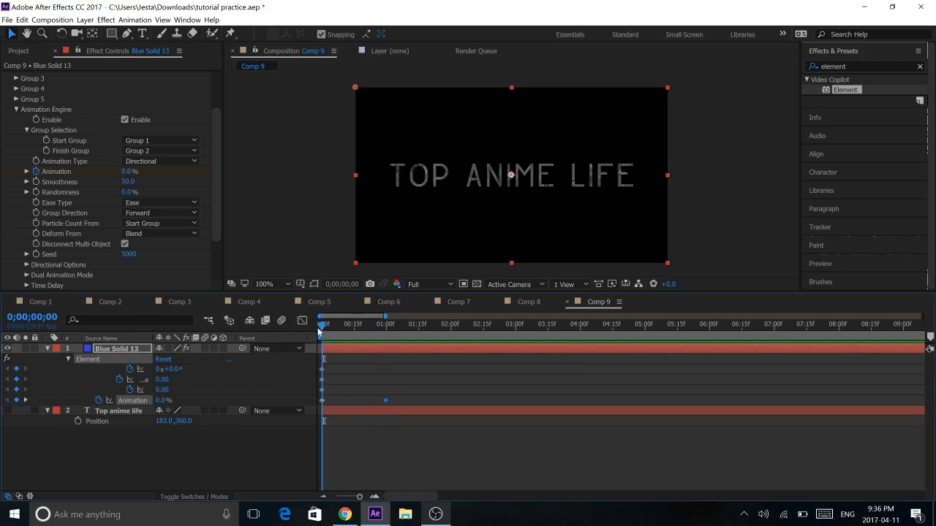
{"action": "left_click", "coordinate": [163, 401]}
{"action": "key", "text": "Return"}
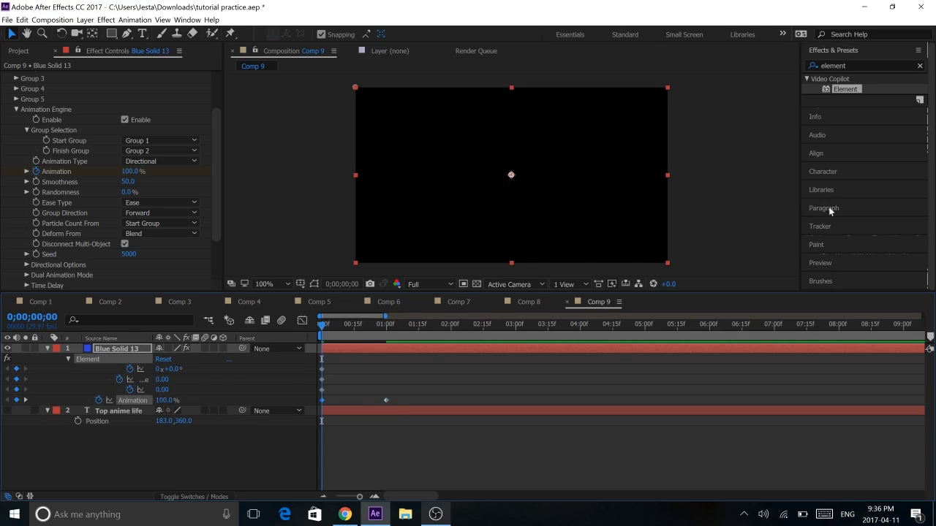
- Preview the TOP ANIME LIFE build-in, check frame 21, then return to the first frame
{"action": "left_click", "coordinate": [819, 263]}
{"action": "left_click", "coordinate": [863, 231]}
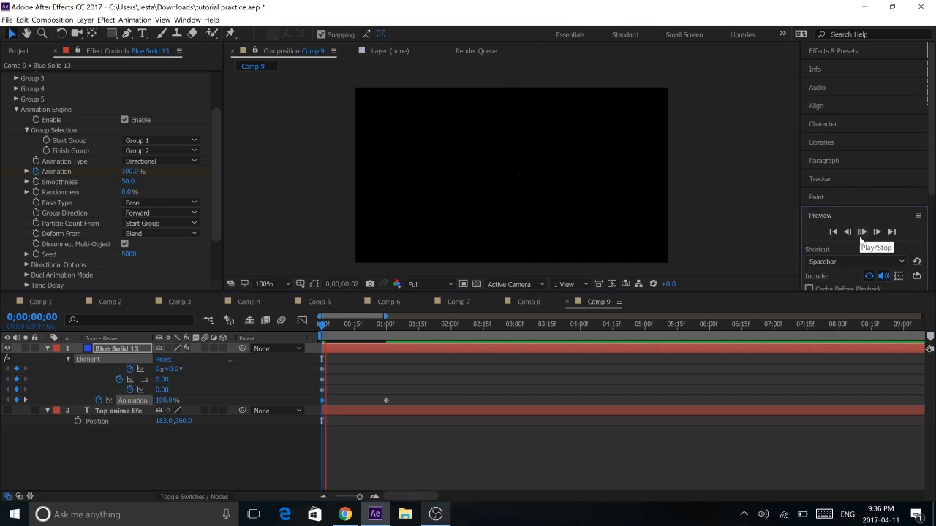
{"action": "left_click", "coordinate": [322, 326]}
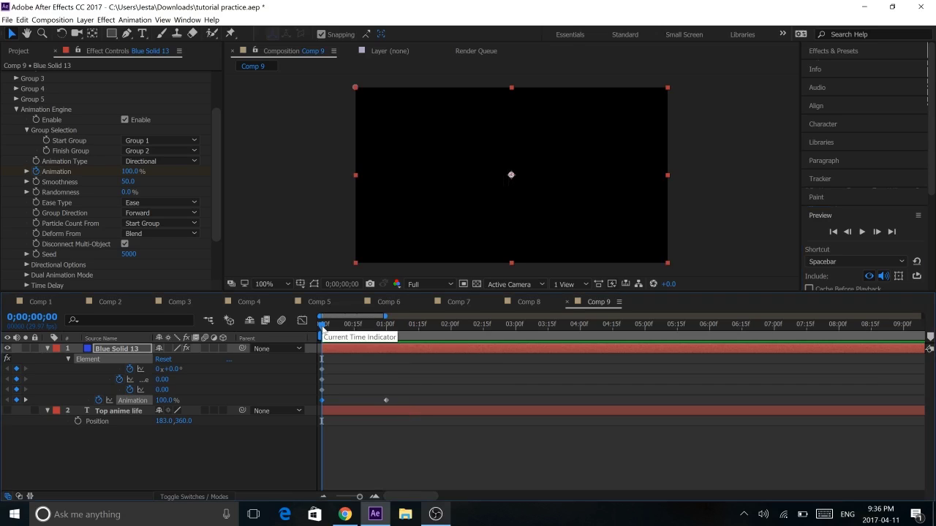
{"action": "left_click", "coordinate": [367, 325]}
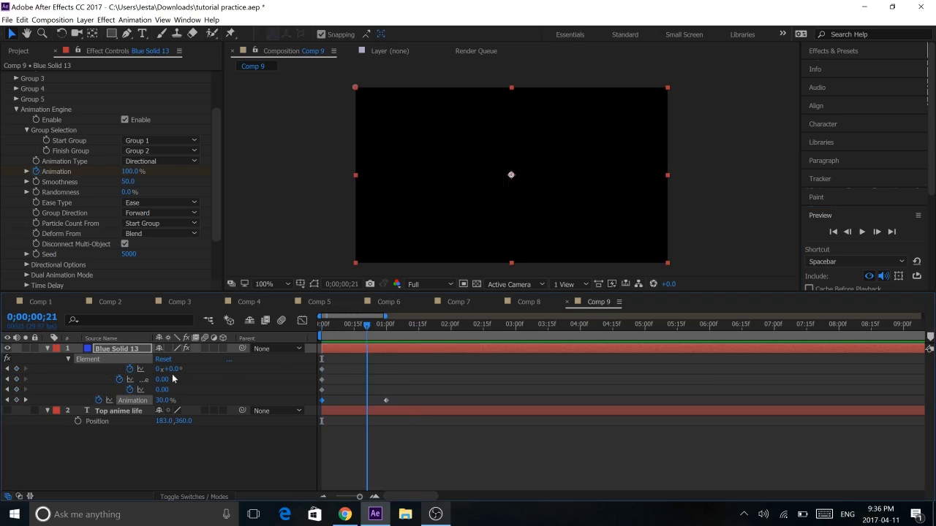
{"action": "left_click", "coordinate": [416, 380]}
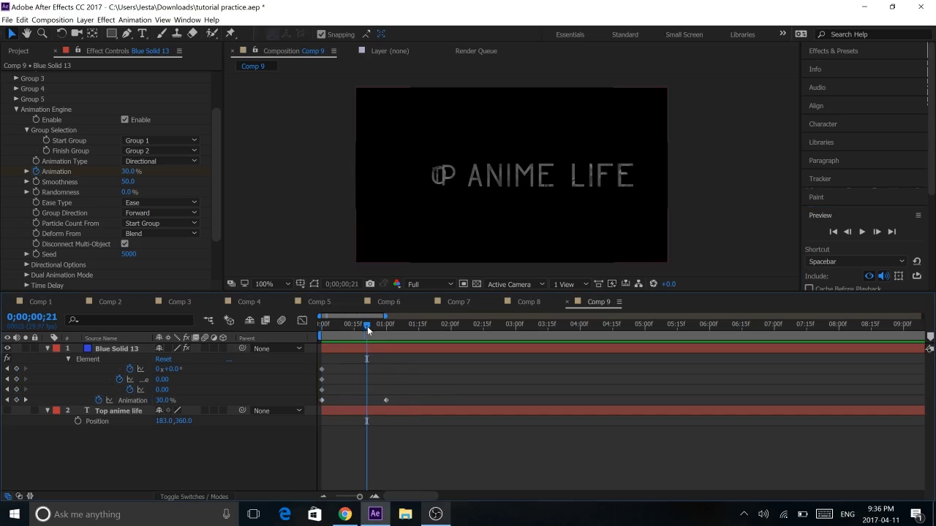
{"action": "key", "text": "Home"}
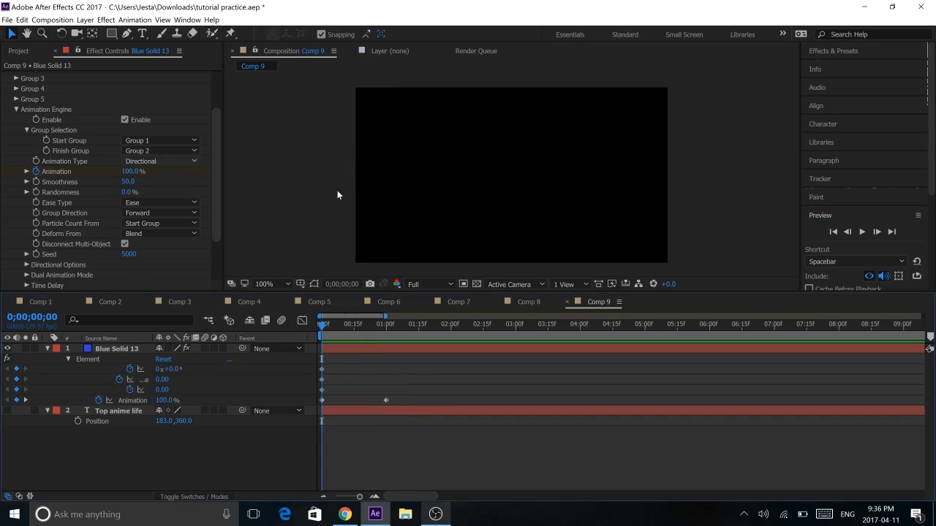
{"action": "left_click", "coordinate": [127, 182]}
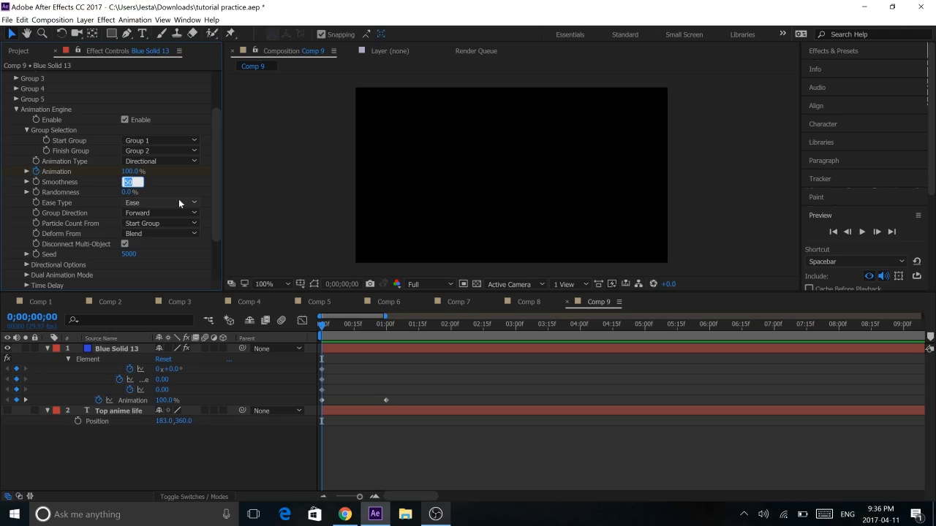
- Set Smoothness to 75 and preview the text build-in
{"action": "type", "text": "75"}
{"action": "left_click", "coordinate": [862, 233]}
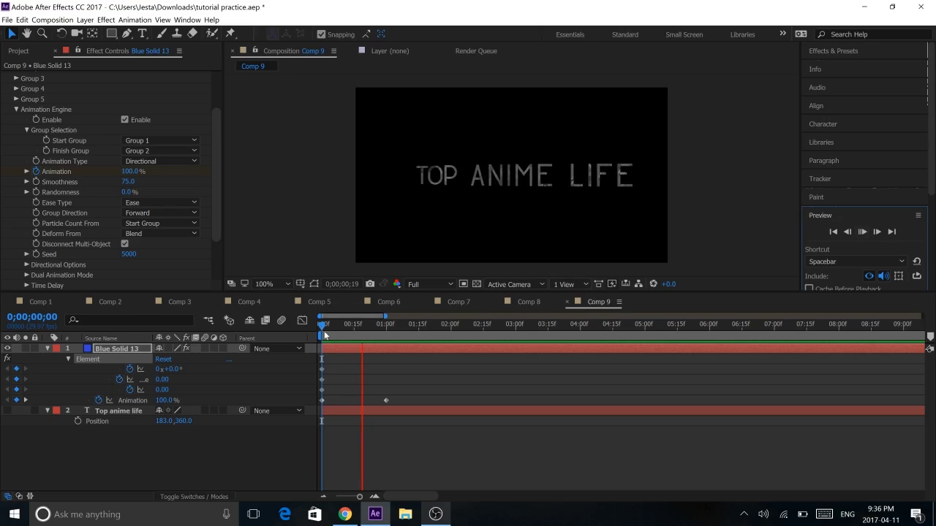
{"action": "key", "text": "space"}
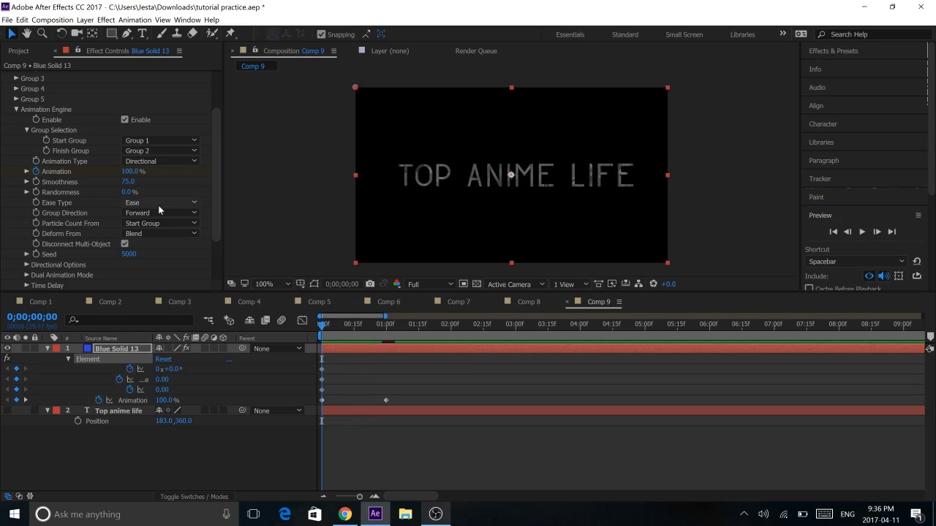
- Try Smoothness at 25 and preview the build-in again
{"action": "left_click", "coordinate": [129, 182]}
{"action": "type", "text": "2"}
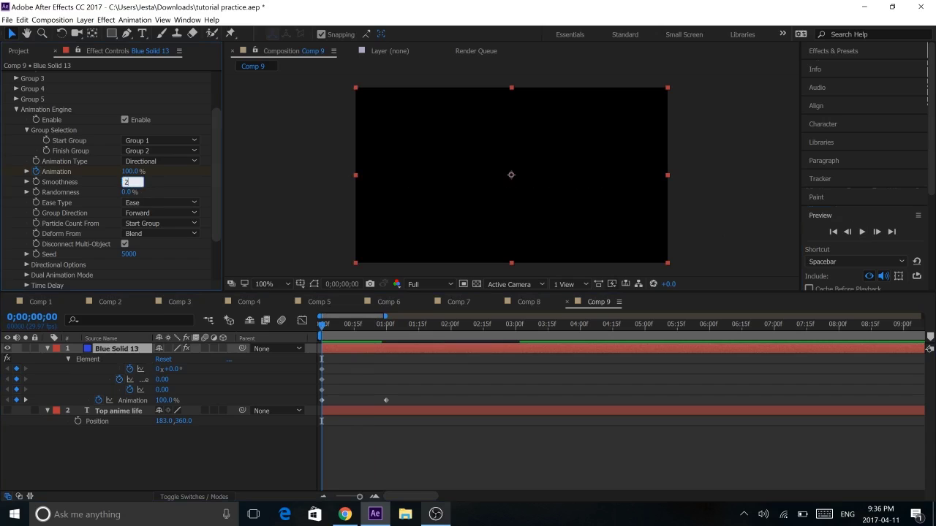
{"action": "key", "text": "Return"}
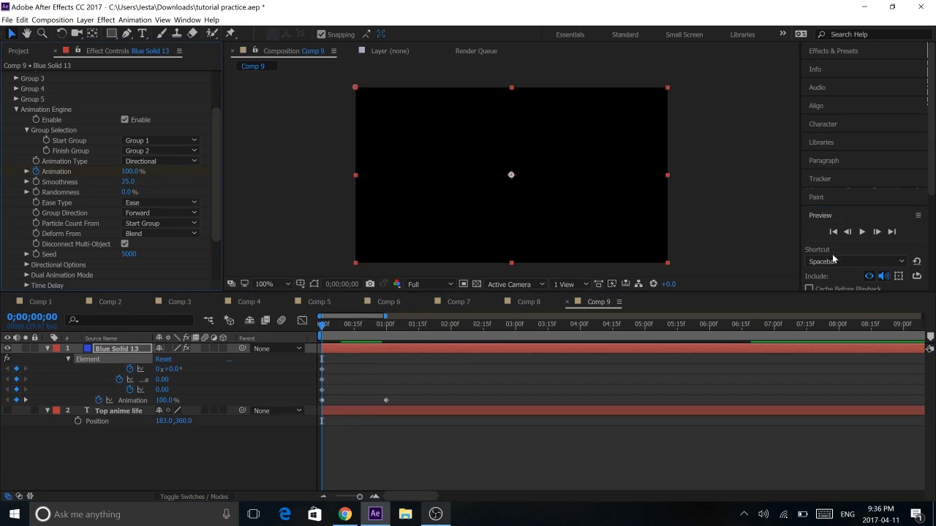
{"action": "left_click", "coordinate": [861, 232]}
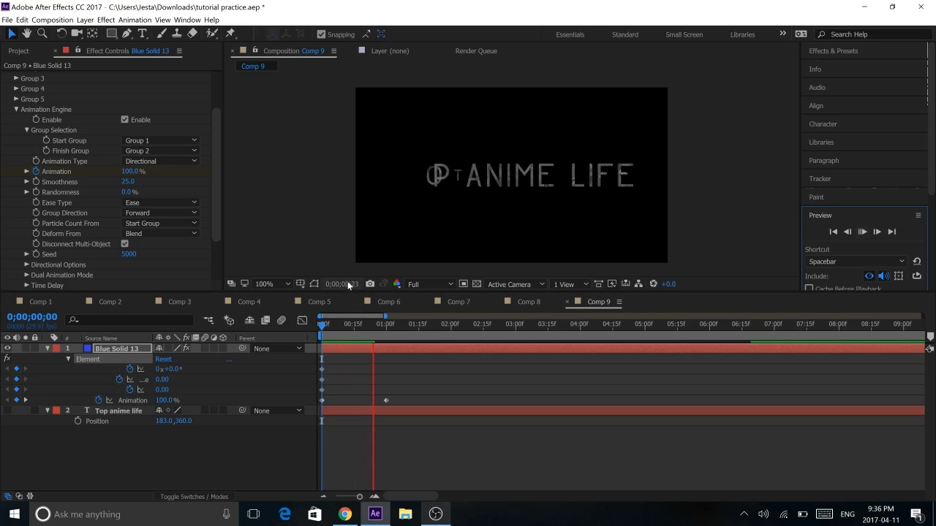
{"action": "left_click", "coordinate": [320, 323]}
- Settle Smoothness at 45 and replay the preview
{"action": "left_click", "coordinate": [129, 182]}
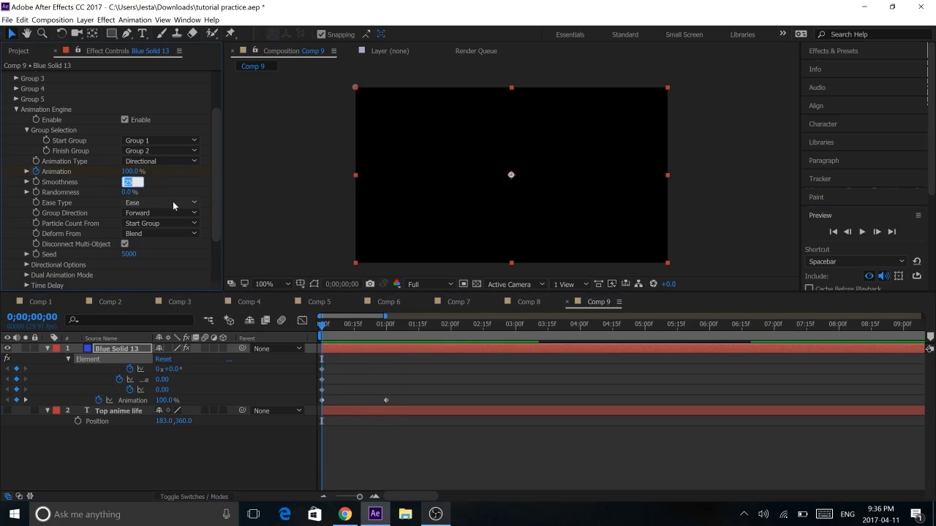
{"action": "type", "text": "50"}
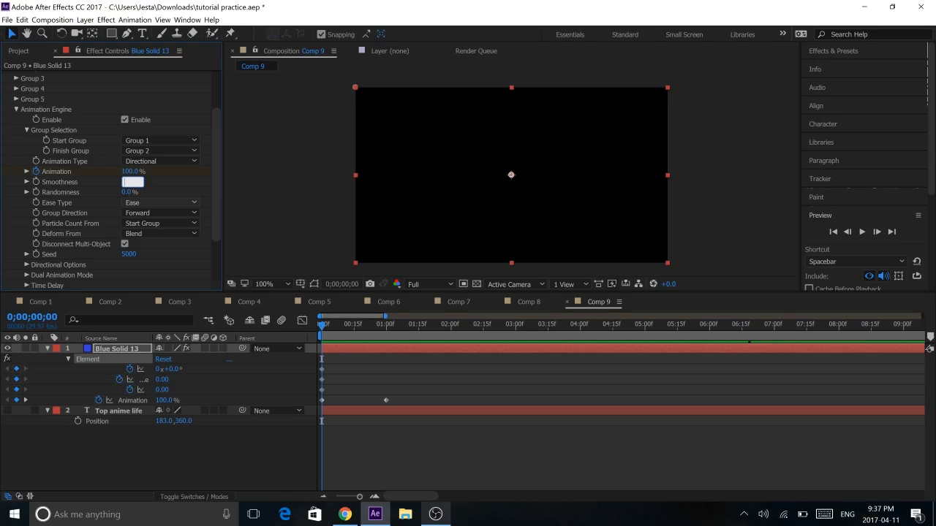
{"action": "key", "text": "Return"}
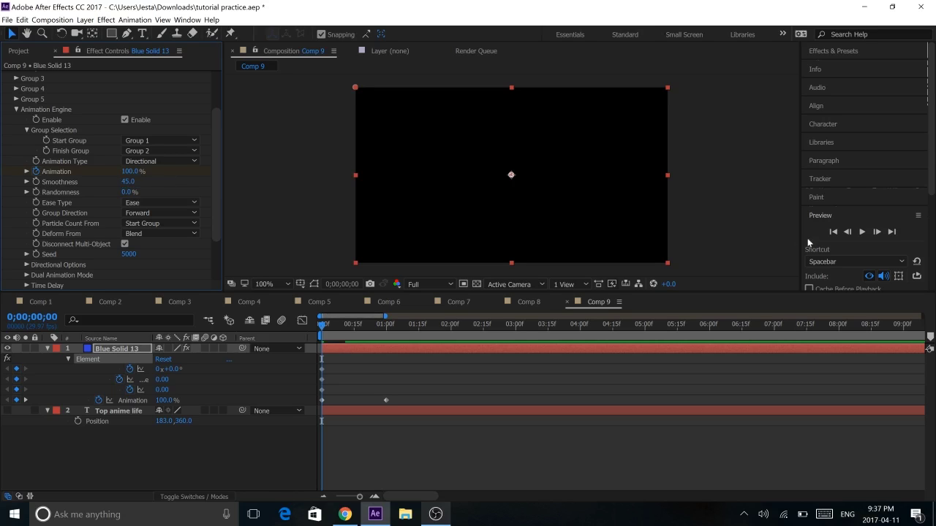
{"action": "left_click", "coordinate": [862, 232]}
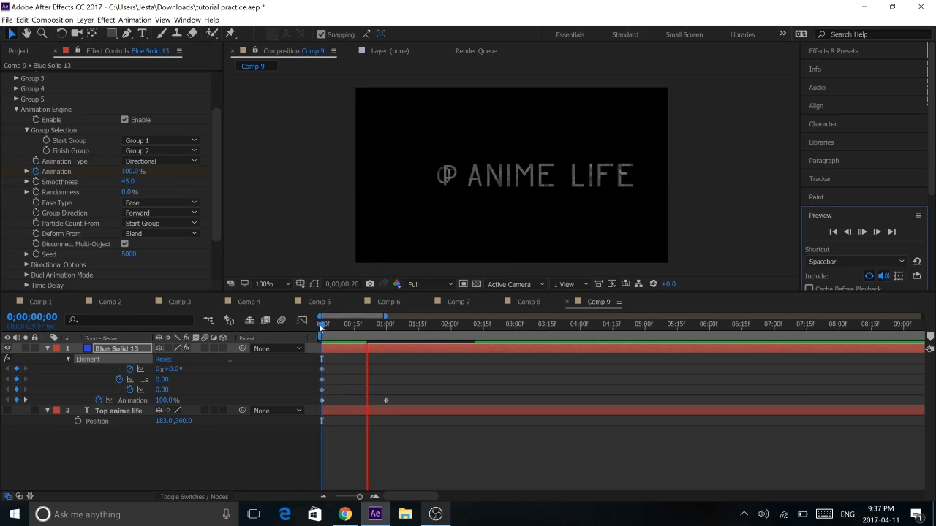
{"action": "key", "text": "space"}
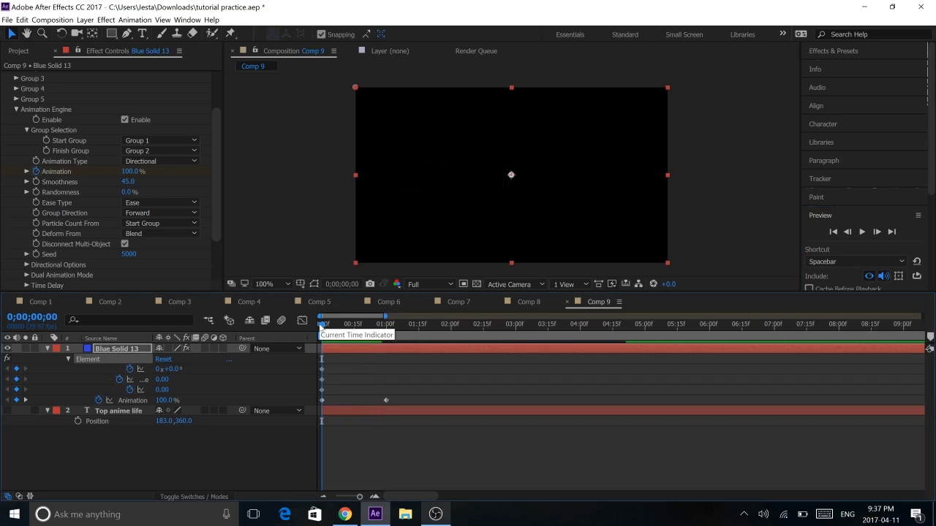
- Replay the preview with the animation type left at Directional
{"action": "left_click", "coordinate": [180, 161]}
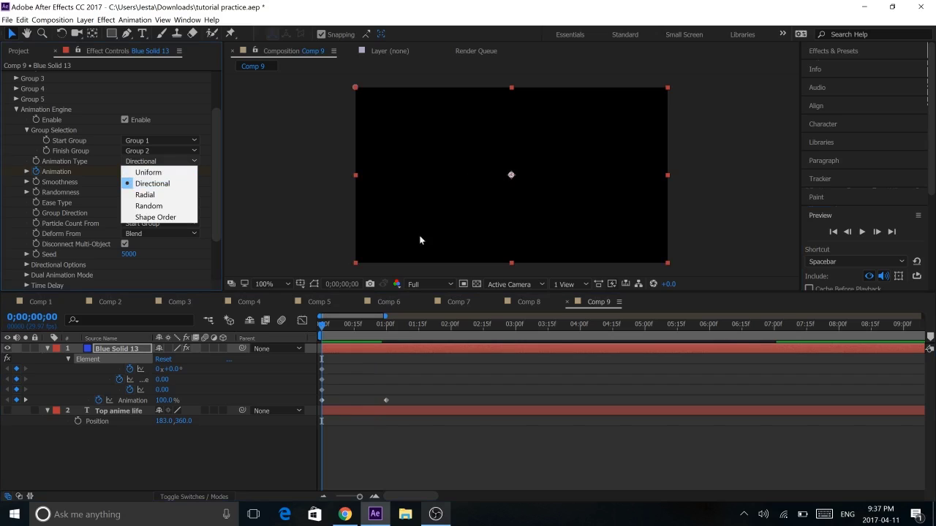
{"action": "left_click", "coordinate": [861, 234]}
{"action": "left_click", "coordinate": [861, 233]}
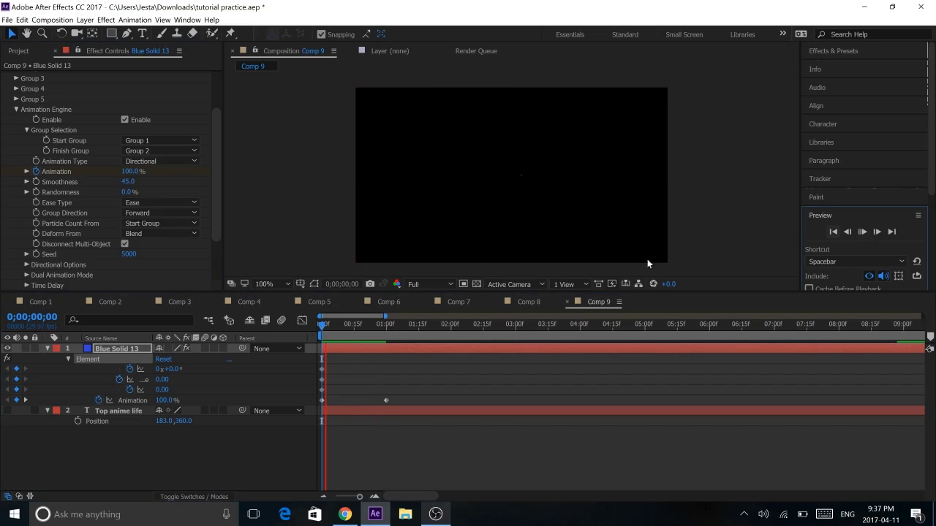
{"action": "key", "text": "space"}
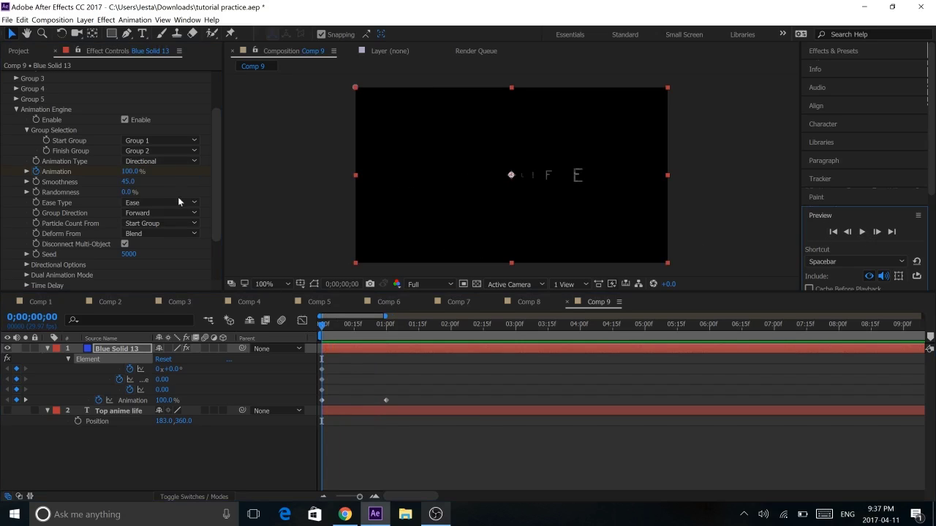
- Switch Animation Type to Uniform and preview the build-in
{"action": "left_click", "coordinate": [169, 162]}
{"action": "left_click", "coordinate": [162, 173]}
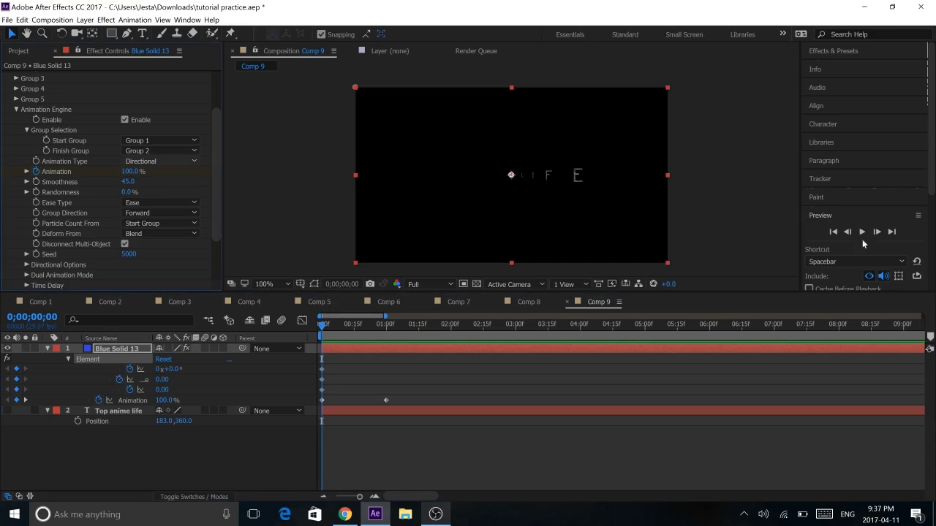
{"action": "left_click", "coordinate": [863, 232]}
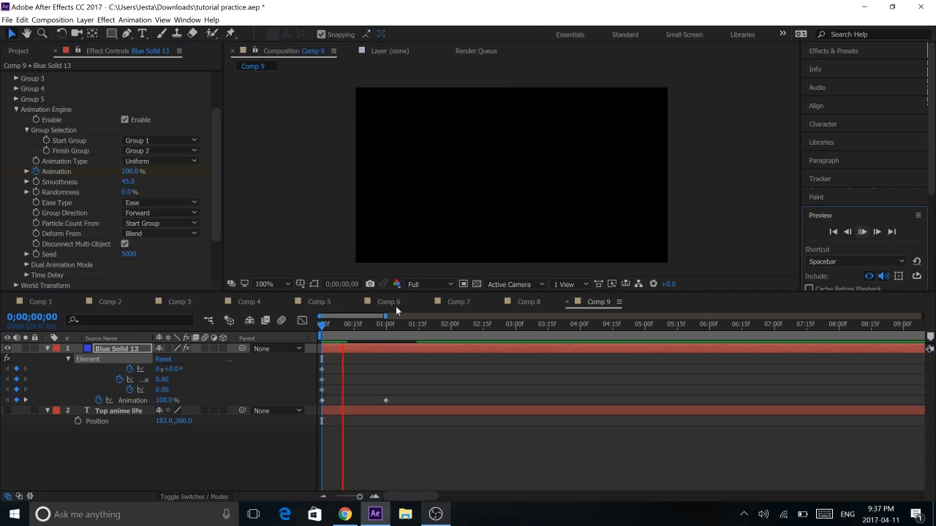
{"action": "left_click", "coordinate": [321, 324]}
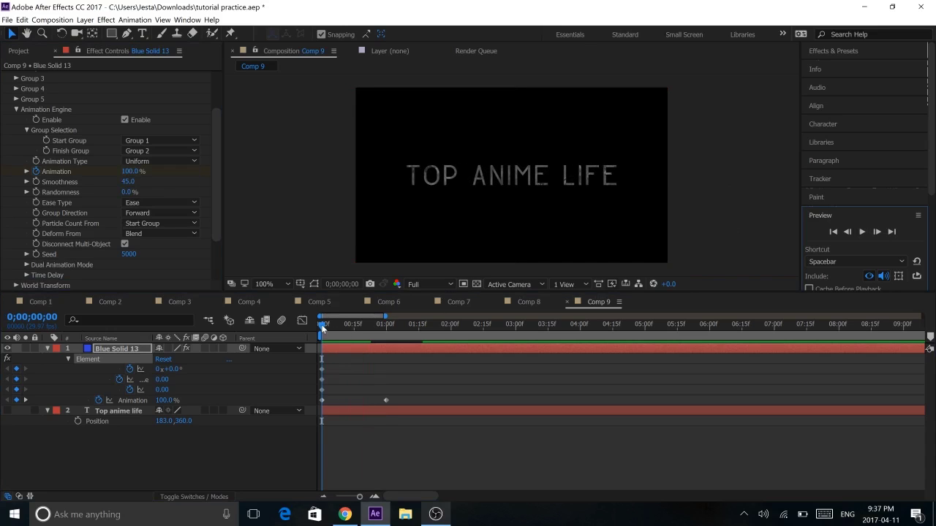
- Switch Animation Type to Radial and preview the outward build-in
{"action": "left_click", "coordinate": [151, 160]}
{"action": "left_click", "coordinate": [154, 194]}
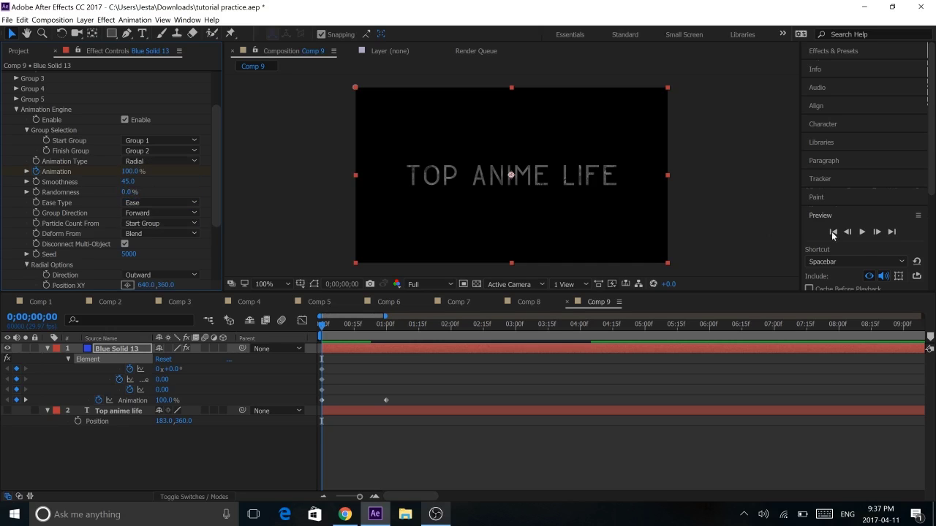
{"action": "left_click", "coordinate": [863, 233]}
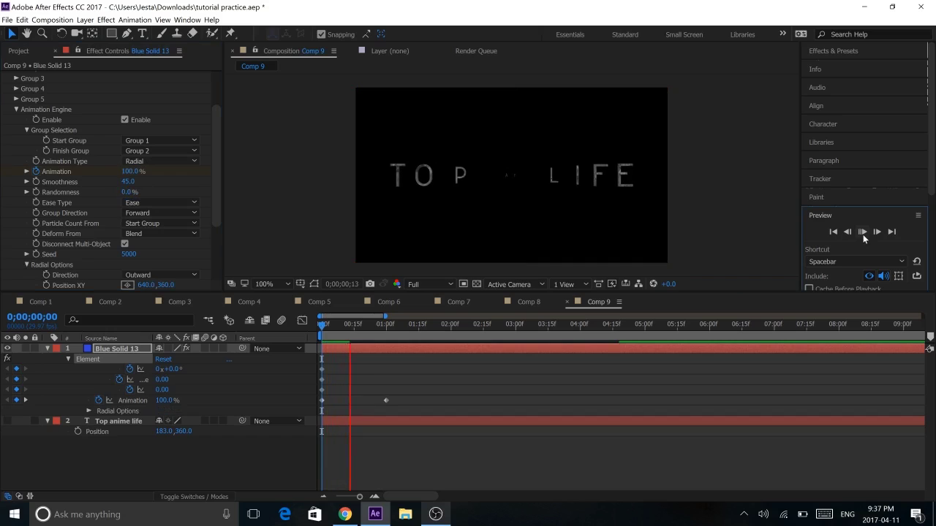
{"action": "left_click", "coordinate": [323, 322]}
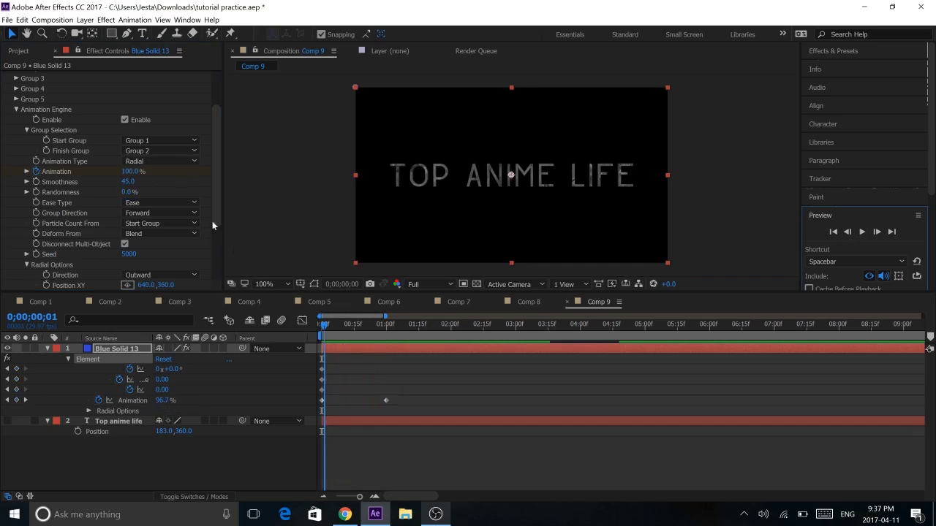
{"action": "left_click", "coordinate": [166, 160]}
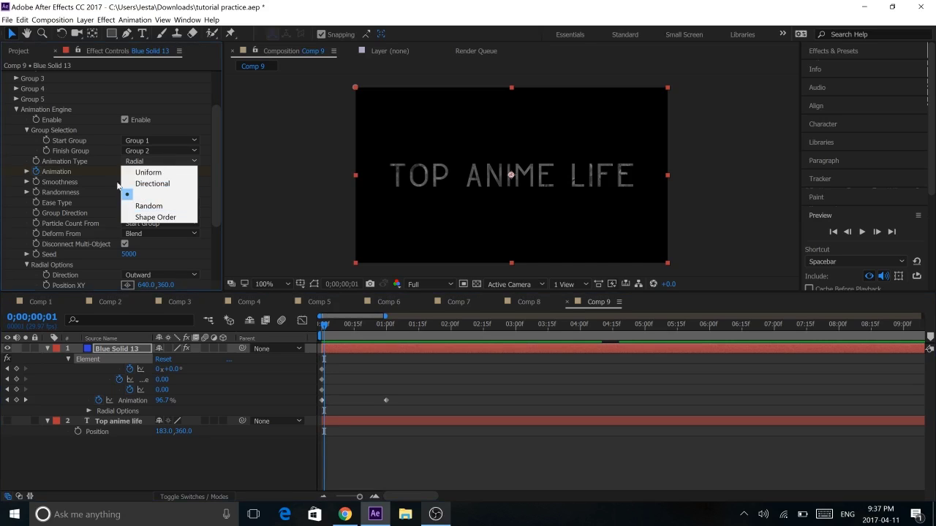
- Keep Radial, set Ease Type to Ease-In, and preview the build-in from the first frame
{"action": "left_click", "coordinate": [165, 192]}
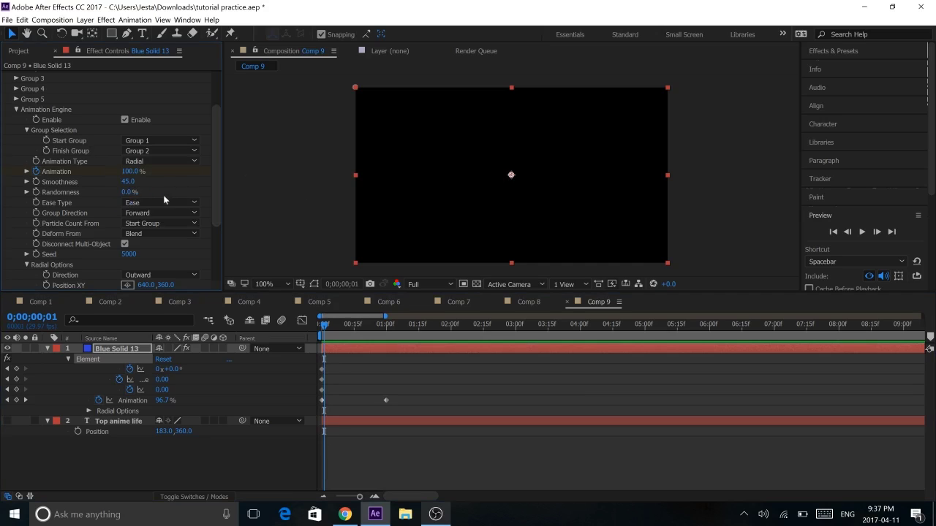
{"action": "left_click", "coordinate": [130, 205]}
{"action": "left_click", "coordinate": [154, 238]}
{"action": "left_click", "coordinate": [862, 232]}
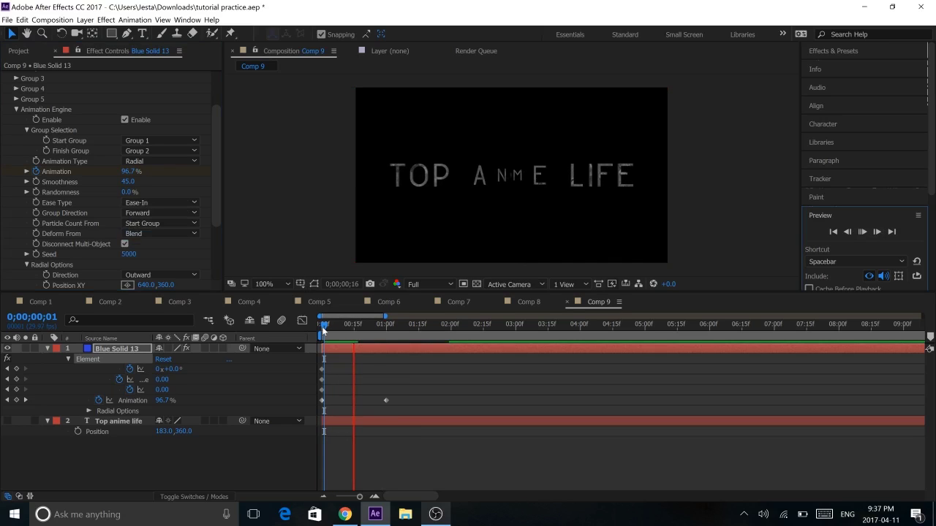
{"action": "key", "text": "space"}
{"action": "key", "text": "Home"}
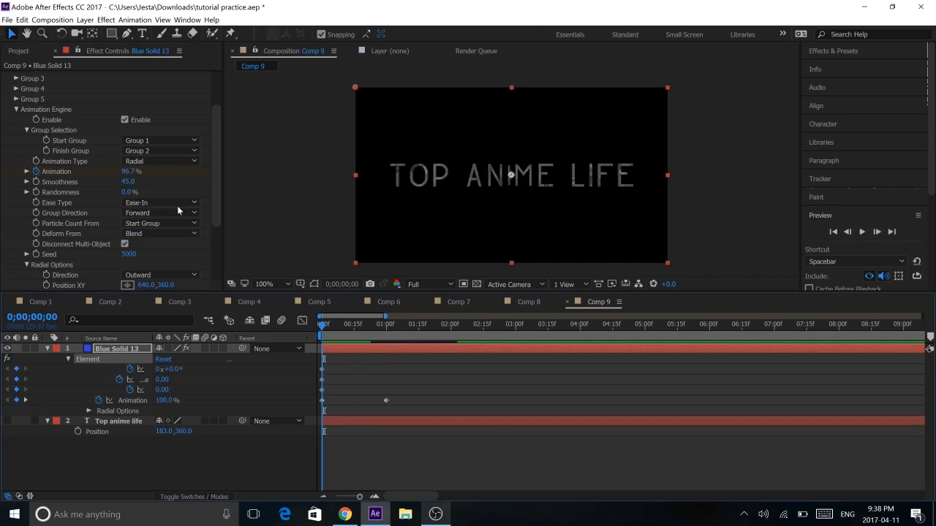
{"action": "left_click", "coordinate": [145, 163]}
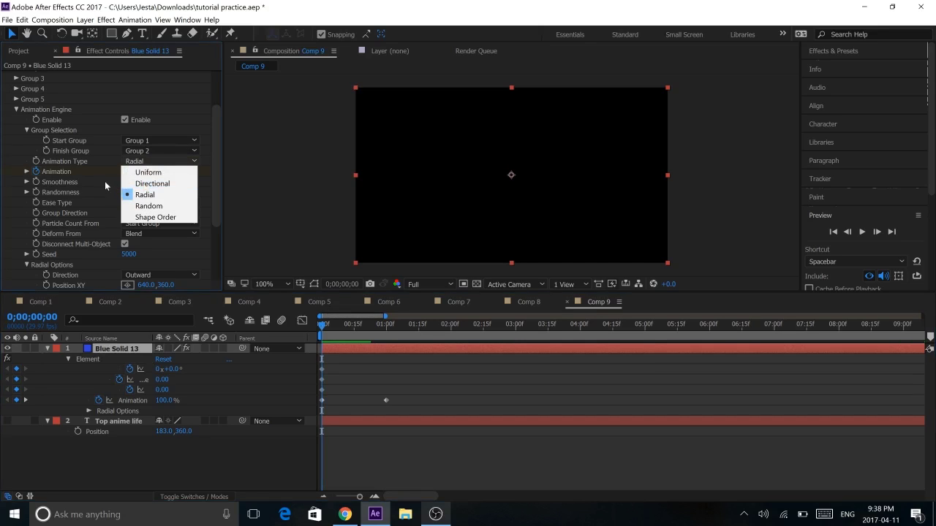
{"action": "left_click", "coordinate": [149, 185]}
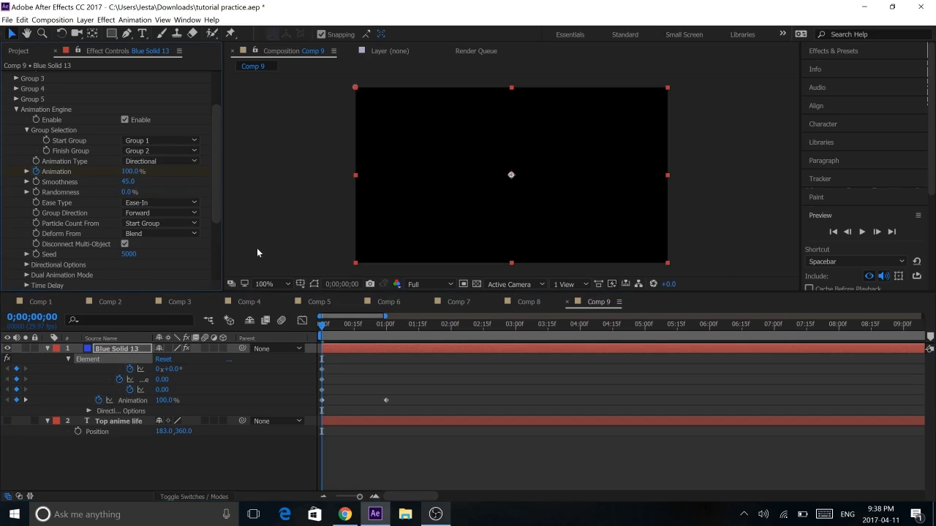
{"action": "left_click", "coordinate": [164, 213]}
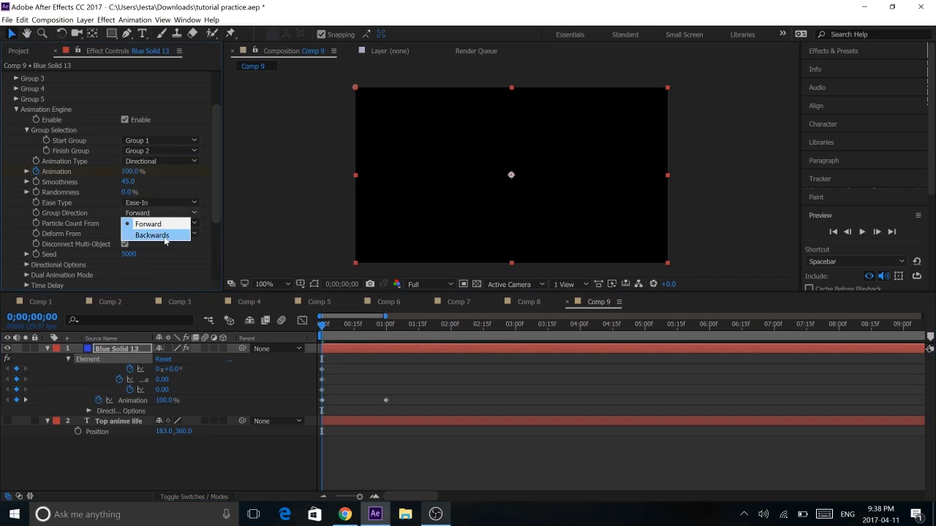
{"action": "left_click", "coordinate": [158, 228]}
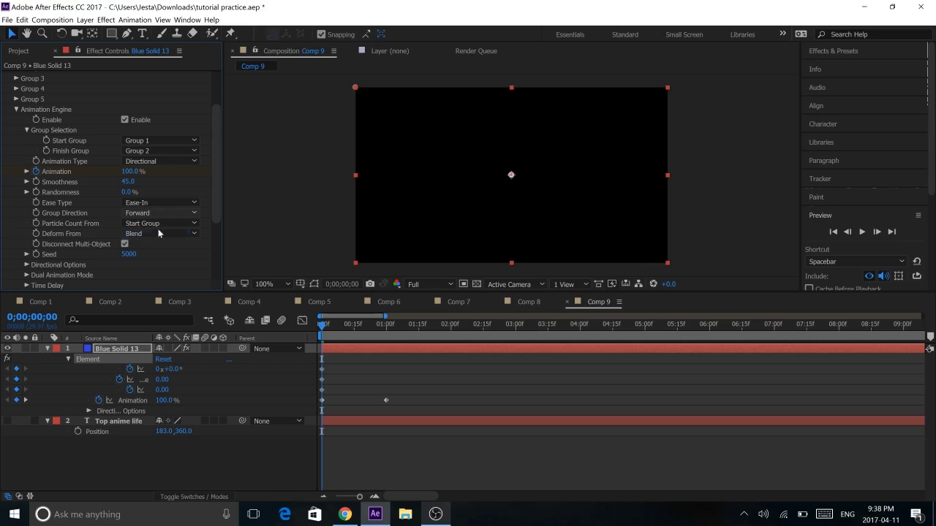
{"action": "left_click", "coordinate": [862, 231]}
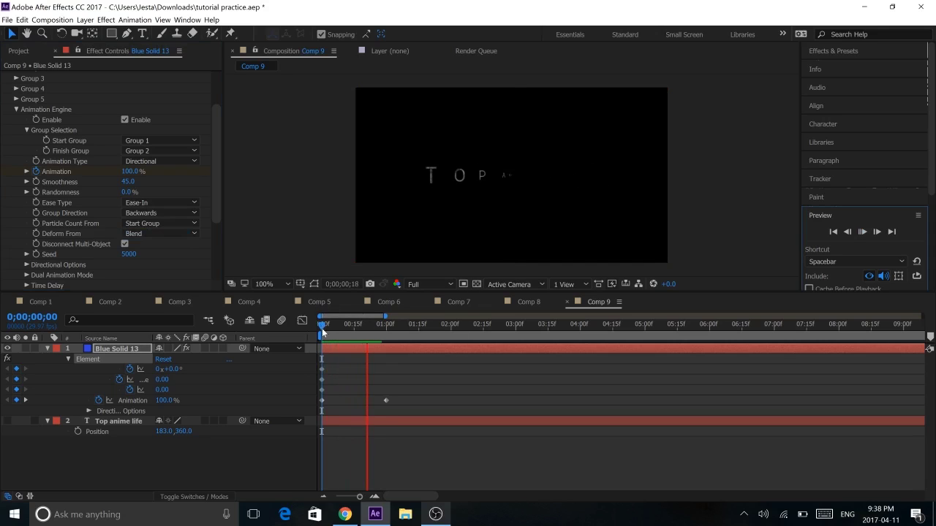
{"action": "key", "text": "space"}
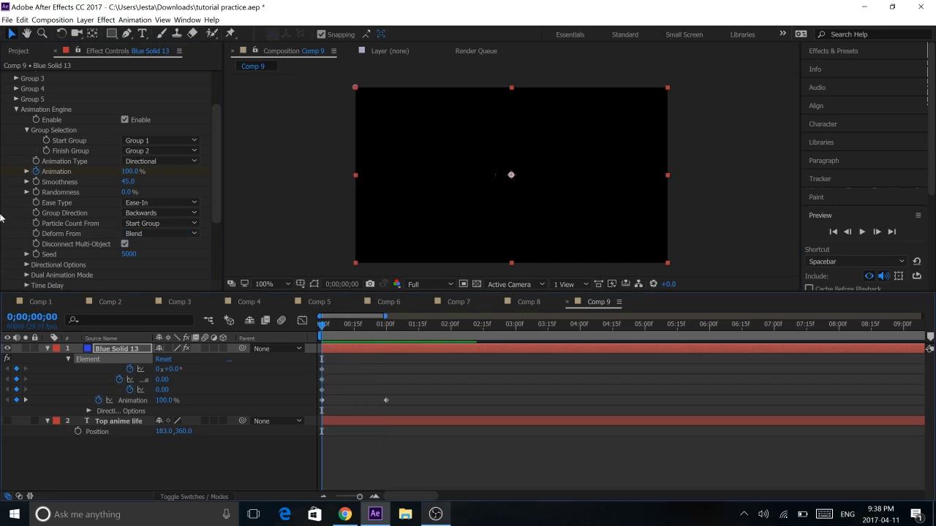
{"action": "left_click", "coordinate": [160, 213]}
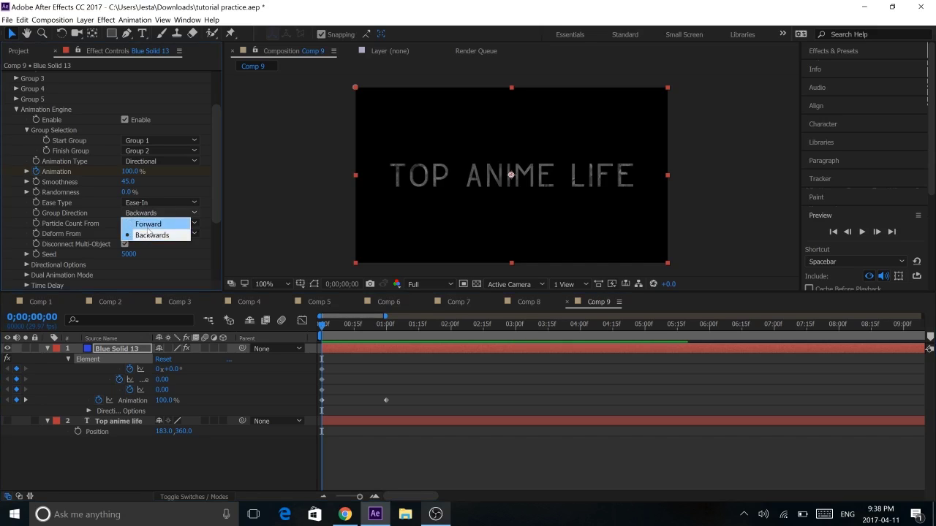
{"action": "left_click", "coordinate": [148, 226]}
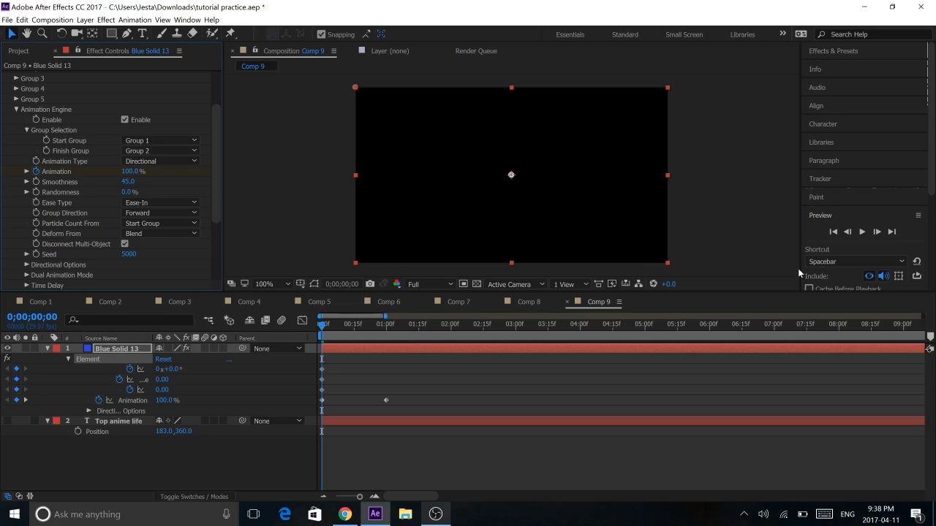
{"action": "left_click", "coordinate": [862, 237]}
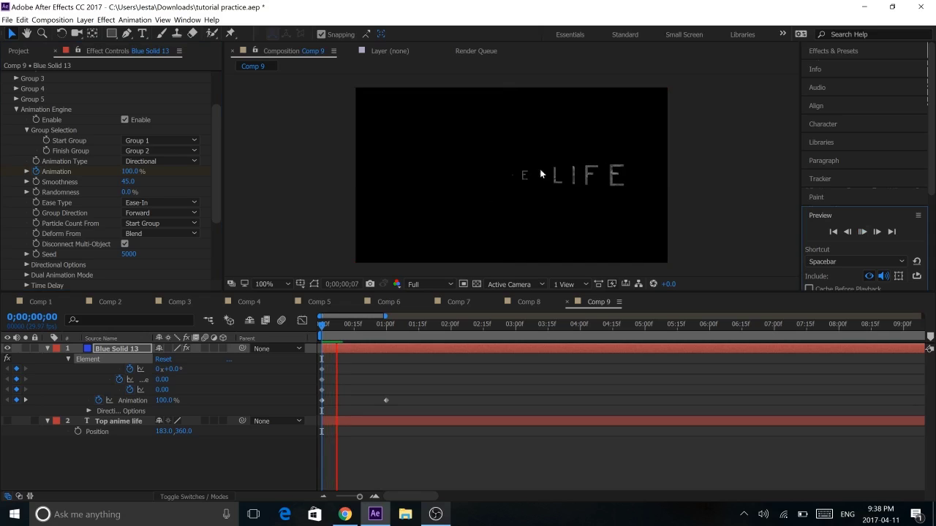
{"action": "left_click", "coordinate": [320, 329]}
{"action": "key", "text": "equal"}
{"action": "key", "text": "equal"}
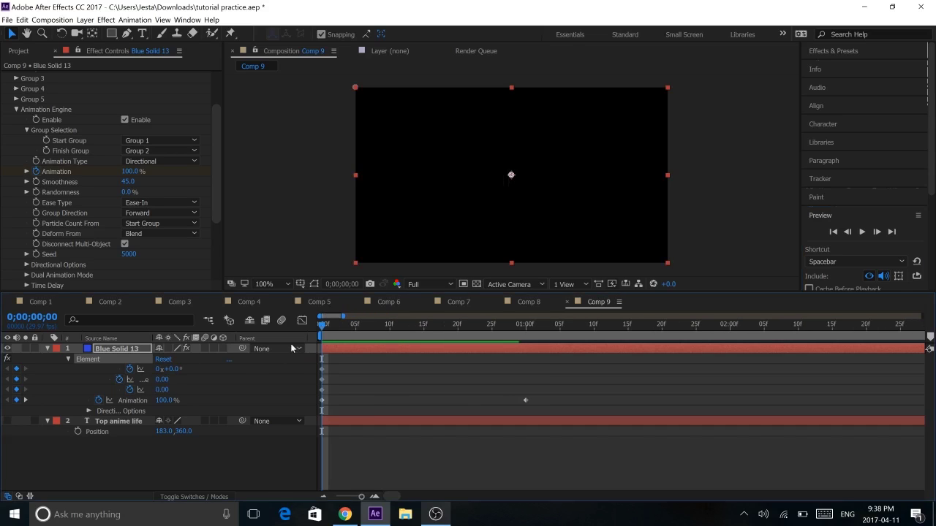
- Set Rotation Random to 65° at one second and apply Easy Ease to the first keyframe
{"action": "left_click_drag", "start_coordinate": [323, 330], "coordinate": [528, 341]}
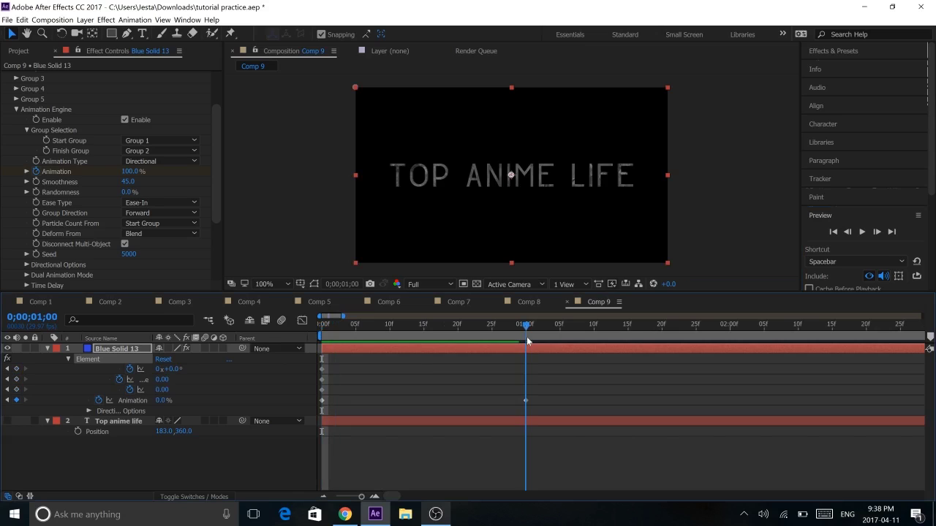
{"action": "left_click_drag", "start_coordinate": [178, 369], "coordinate": [219, 369]}
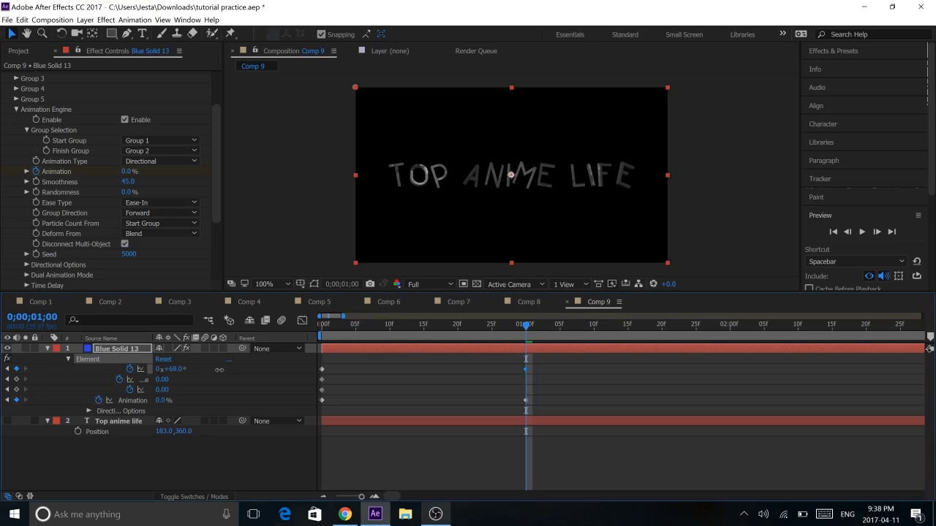
{"action": "left_click_drag", "start_coordinate": [220, 369], "coordinate": [216, 370]}
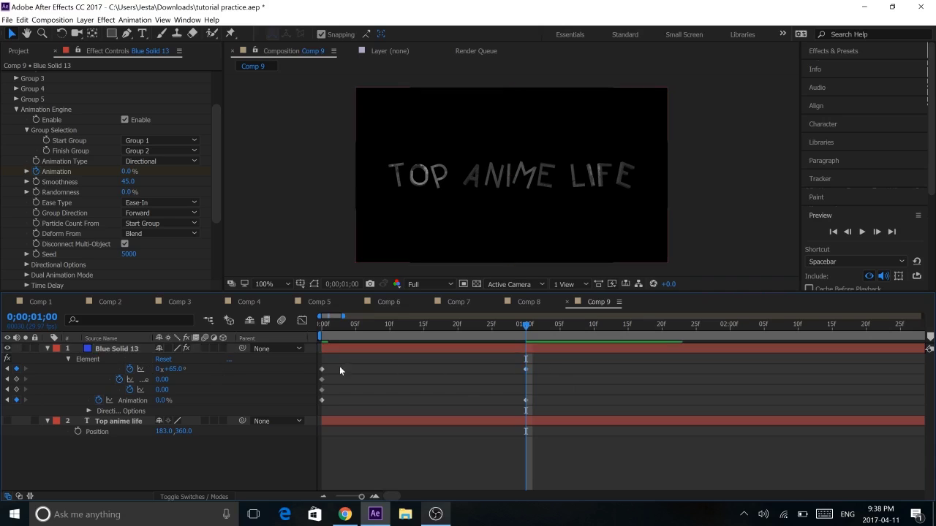
{"action": "right_click", "coordinate": [322, 370]}
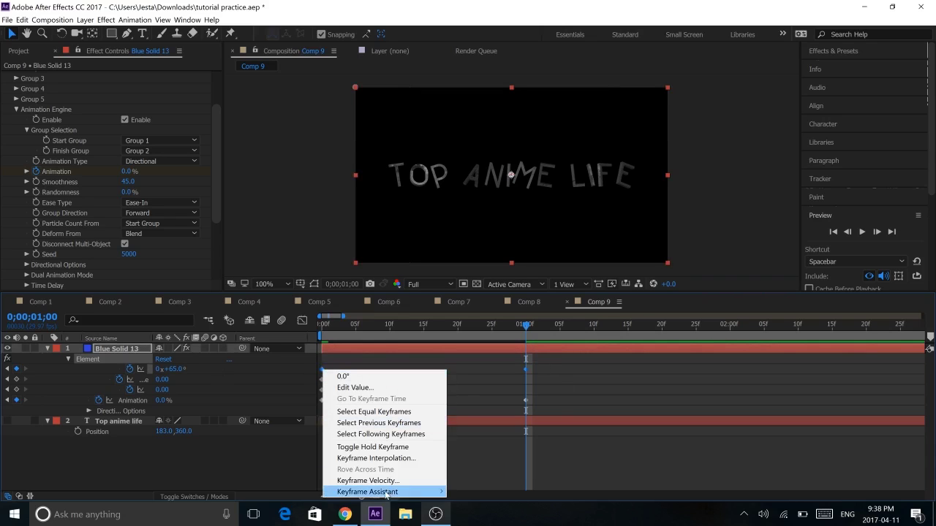
{"action": "mouse_move", "coordinate": [384, 491]}
{"action": "left_click", "coordinate": [201, 427]}
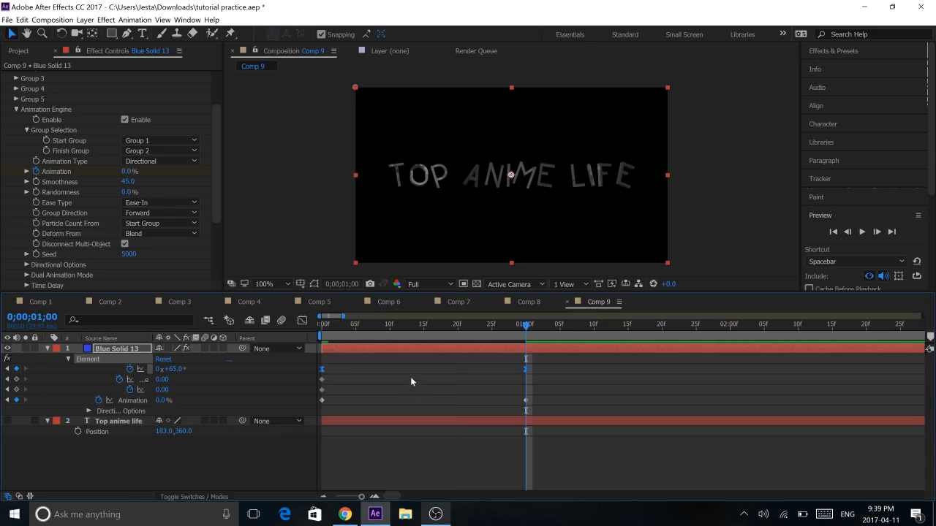
- In the Graph Editor, pull the end handle so rotation accelerates into 65°
{"action": "left_click", "coordinate": [300, 322]}
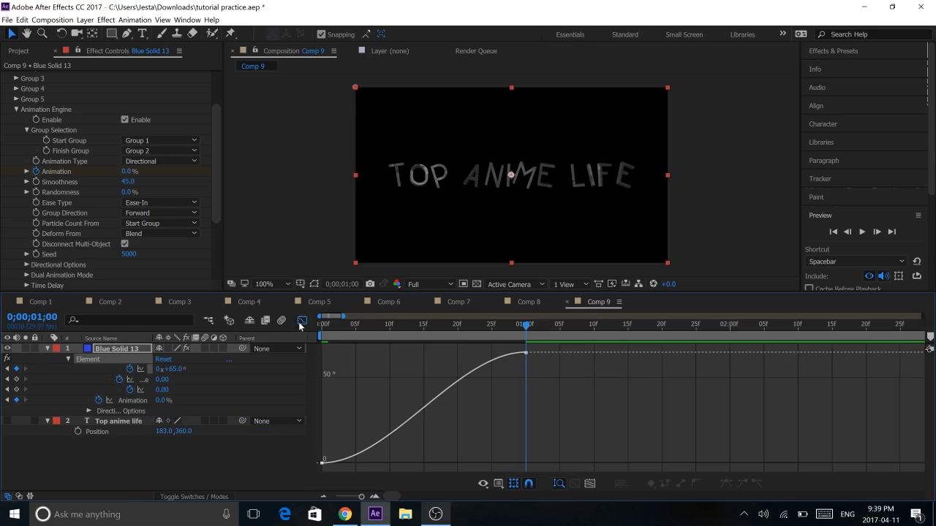
{"action": "left_click", "coordinate": [594, 484]}
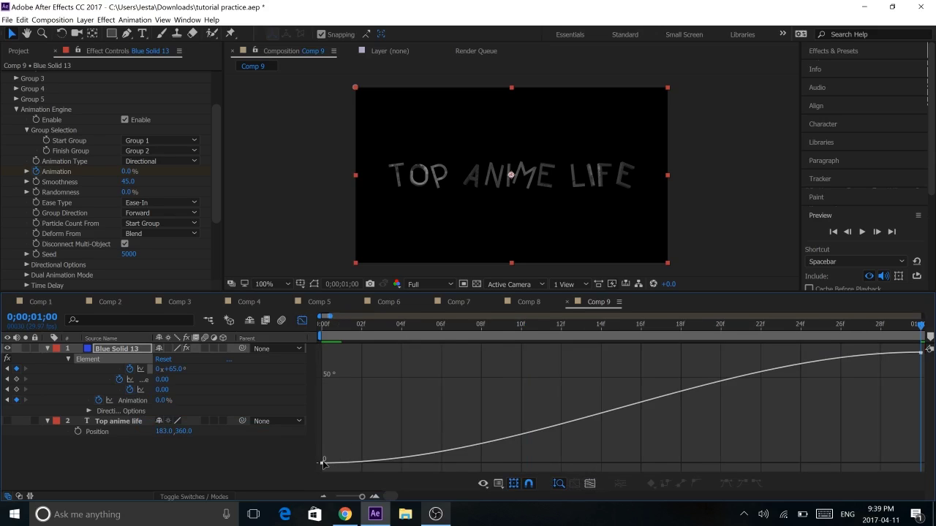
{"action": "key", "text": "ctrl+a"}
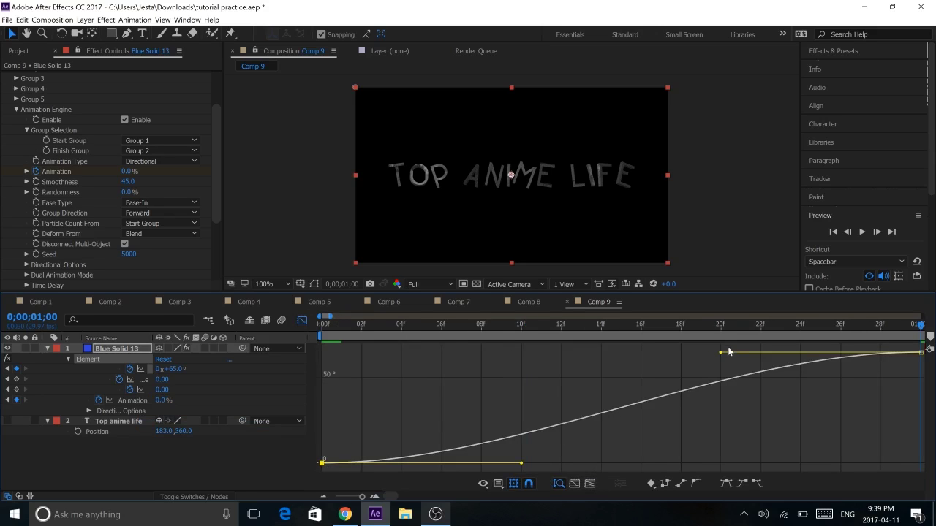
{"action": "left_click_drag", "start_coordinate": [830, 384], "coordinate": [929, 377]}
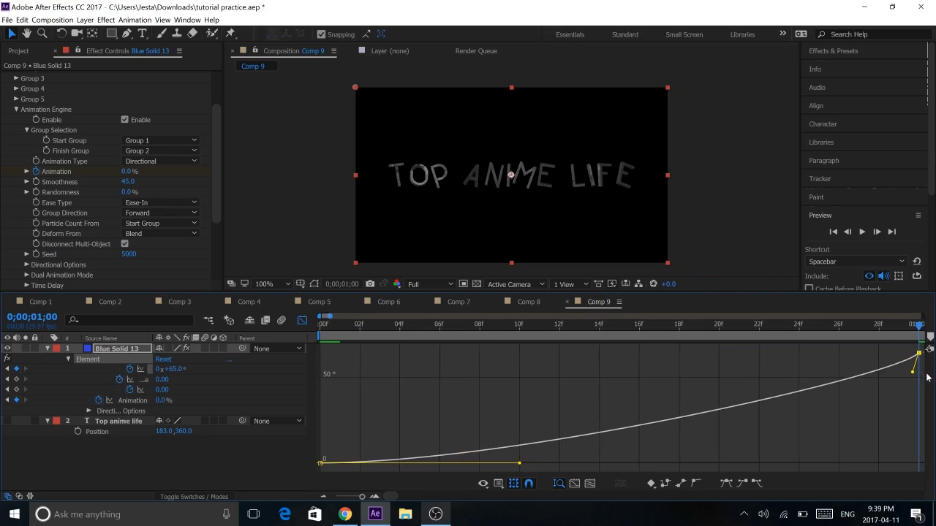
- Preview the new rotation timing, inspect frame 11, then return to the layer keyframe view
{"action": "left_click", "coordinate": [868, 232]}
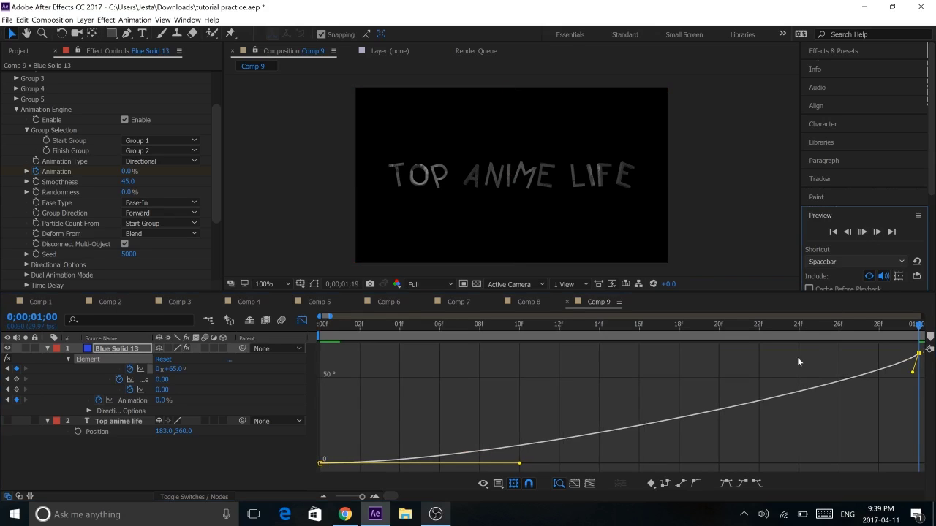
{"action": "left_click", "coordinate": [318, 326]}
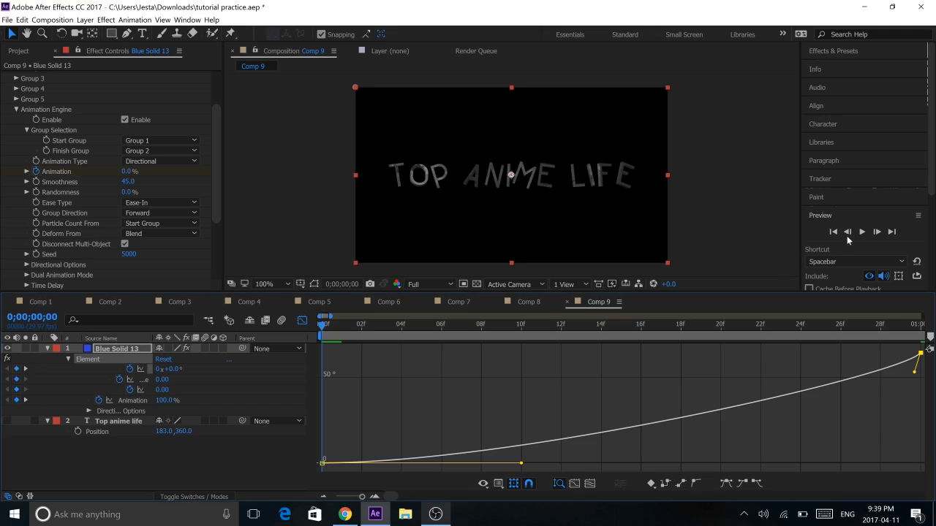
{"action": "left_click", "coordinate": [859, 231]}
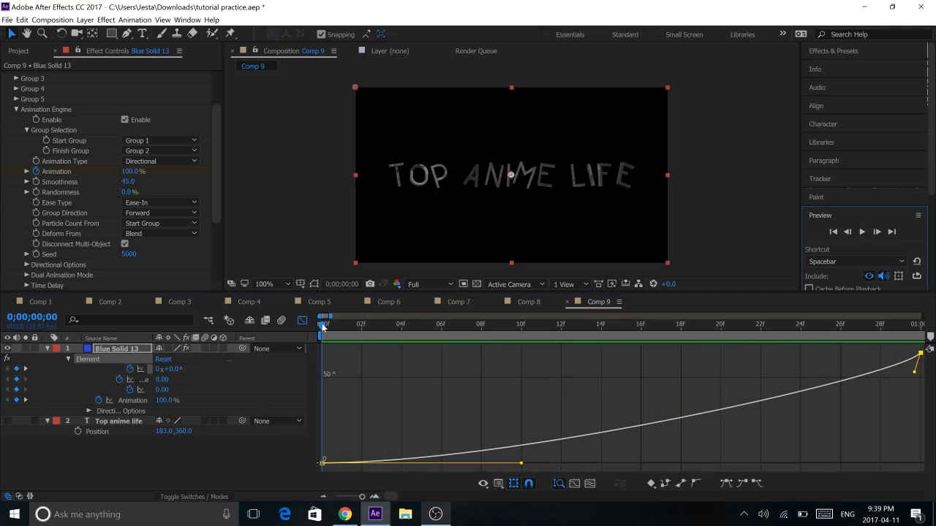
{"action": "left_click", "coordinate": [862, 231]}
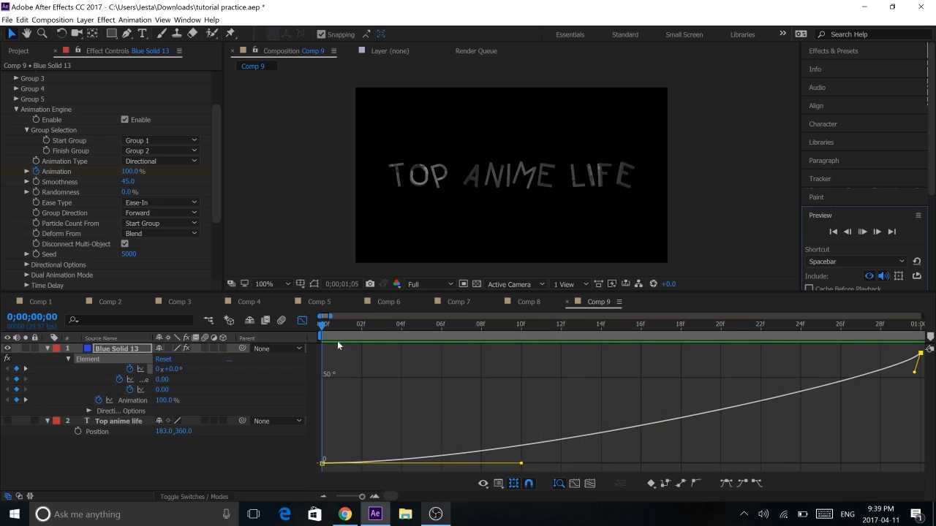
{"action": "left_click_drag", "start_coordinate": [324, 329], "coordinate": [917, 383]}
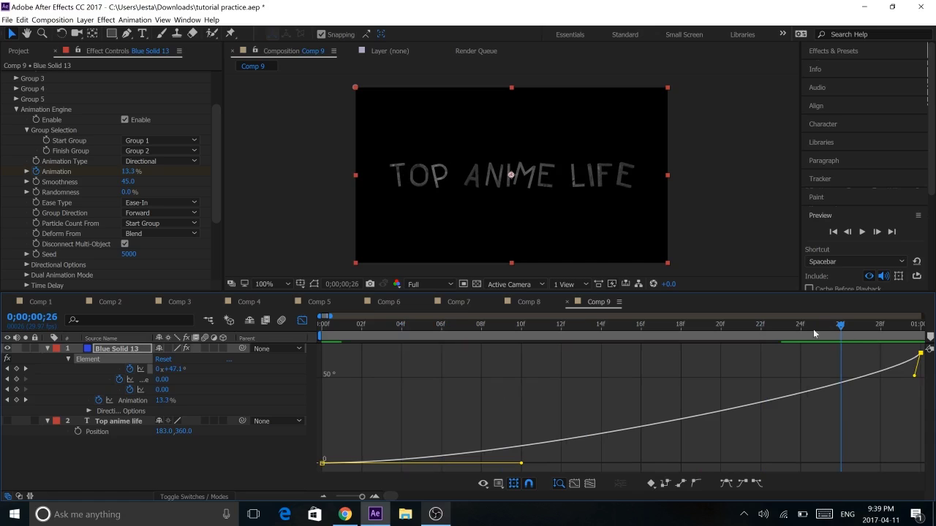
{"action": "key", "text": "Home"}
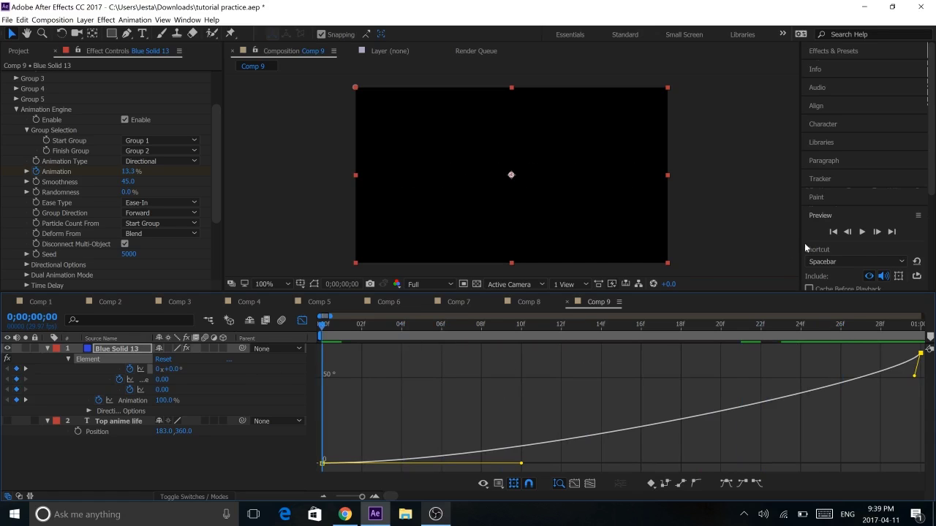
{"action": "left_click", "coordinate": [862, 232]}
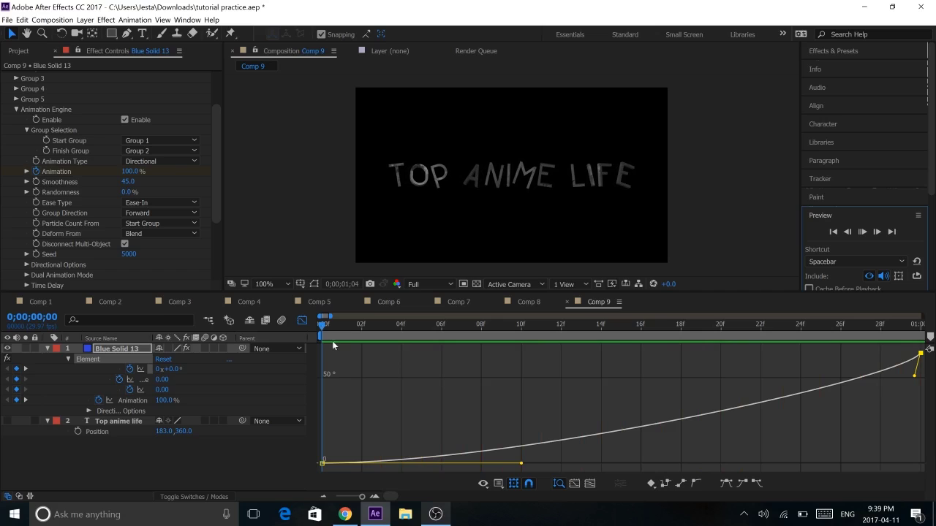
{"action": "key", "text": "space"}
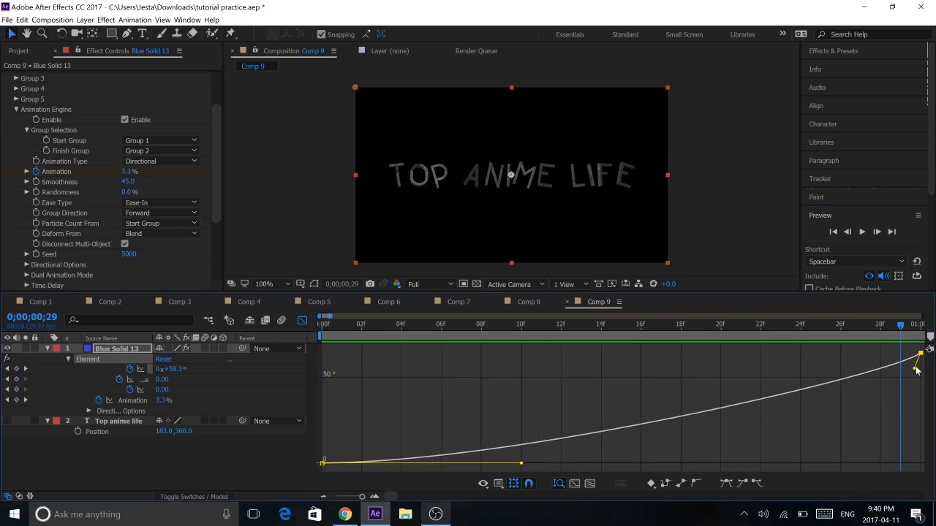
{"action": "left_click", "coordinate": [355, 339]}
{"action": "key", "text": "Home"}
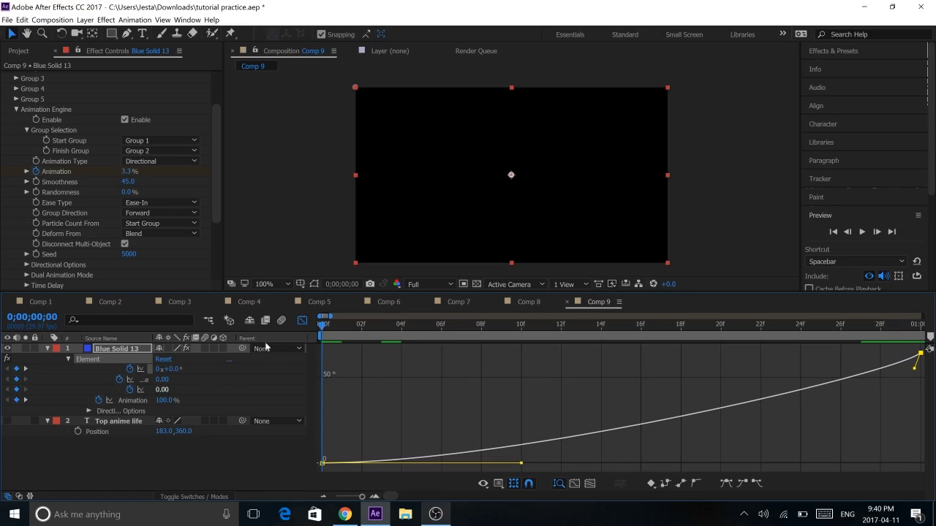
{"action": "left_click", "coordinate": [302, 321]}
- Set the letter spread to 0.18 at the one-second mark
{"action": "left_click_drag", "start_coordinate": [330, 316], "coordinate": [344, 317]}
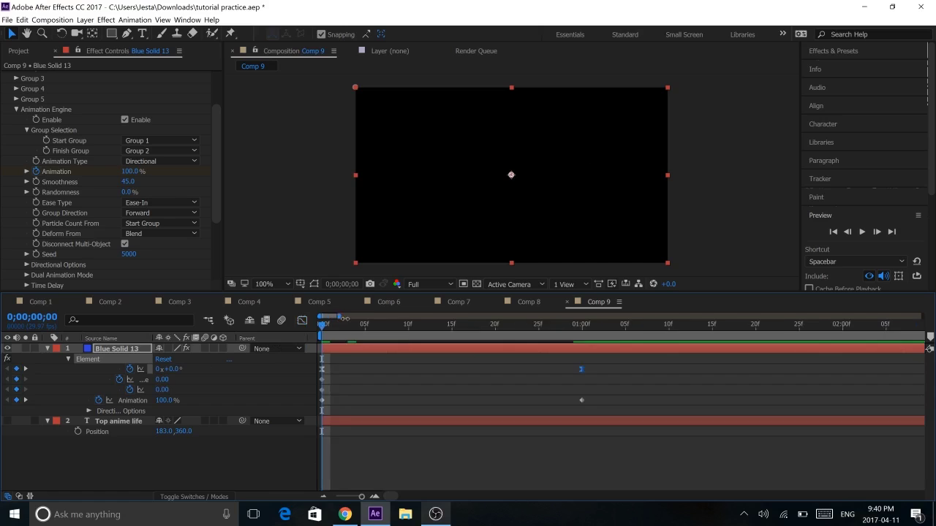
{"action": "left_click", "coordinate": [523, 331]}
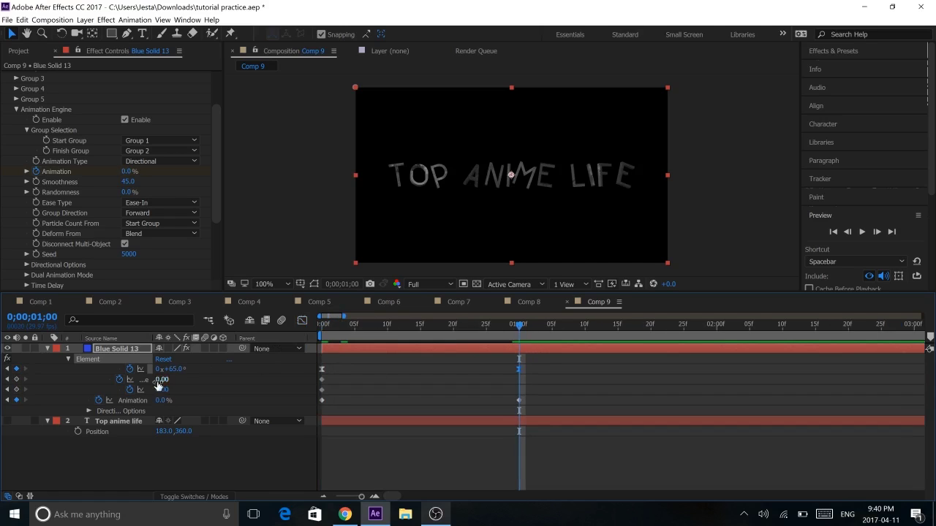
{"action": "mouse_move", "coordinate": [164, 381]}
{"action": "left_mouse_down"}
{"action": "mouse_move", "coordinate": [238, 388]}
{"action": "mouse_move", "coordinate": [180, 390]}
{"action": "left_mouse_up"}
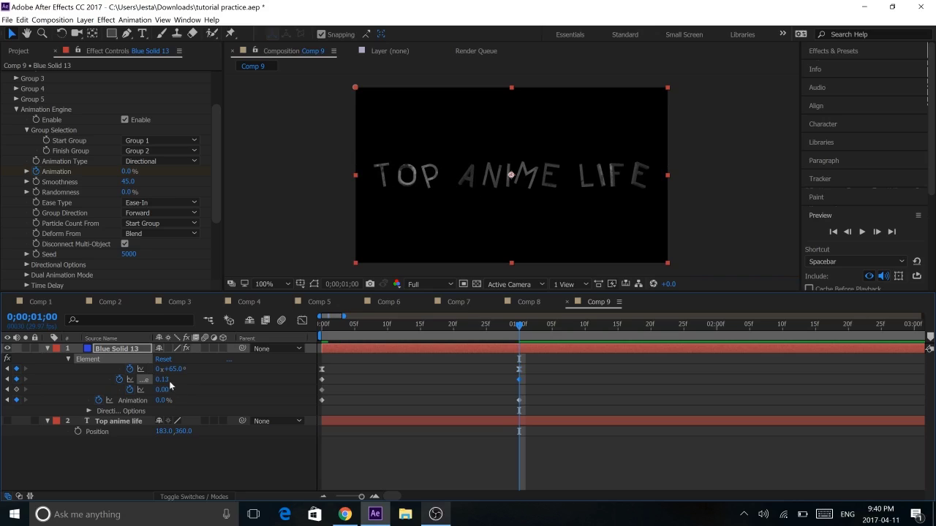
{"action": "left_click_drag", "start_coordinate": [167, 381], "coordinate": [171, 380]}
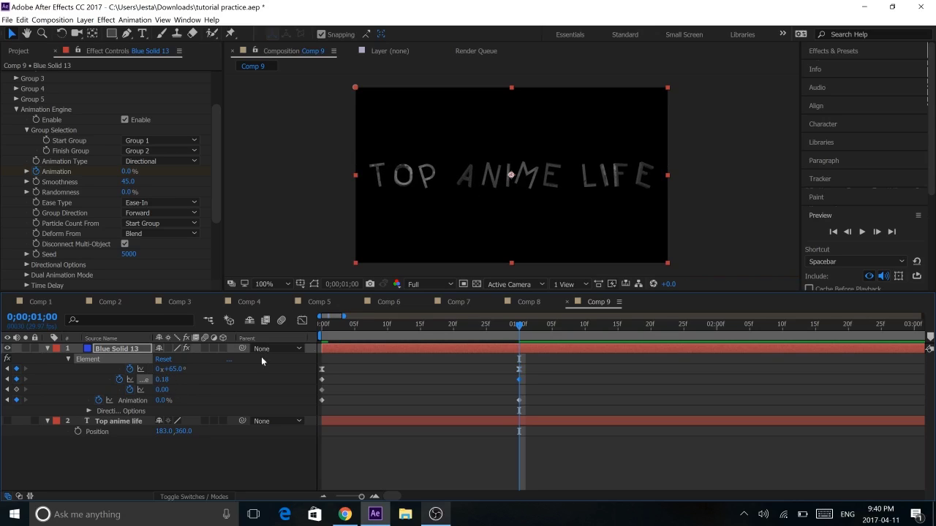
- Replay the animation preview and stop on the fully built frame at one second
{"action": "left_click", "coordinate": [320, 326]}
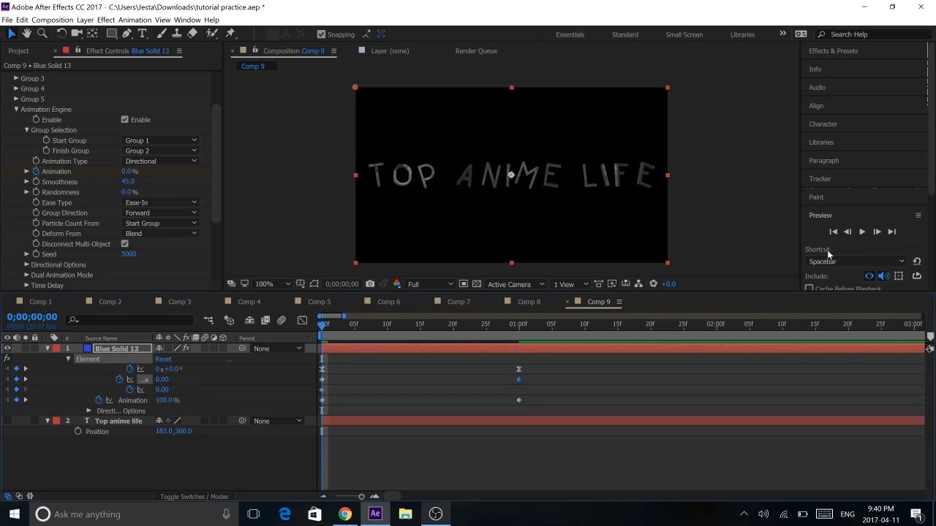
{"action": "left_click", "coordinate": [862, 231]}
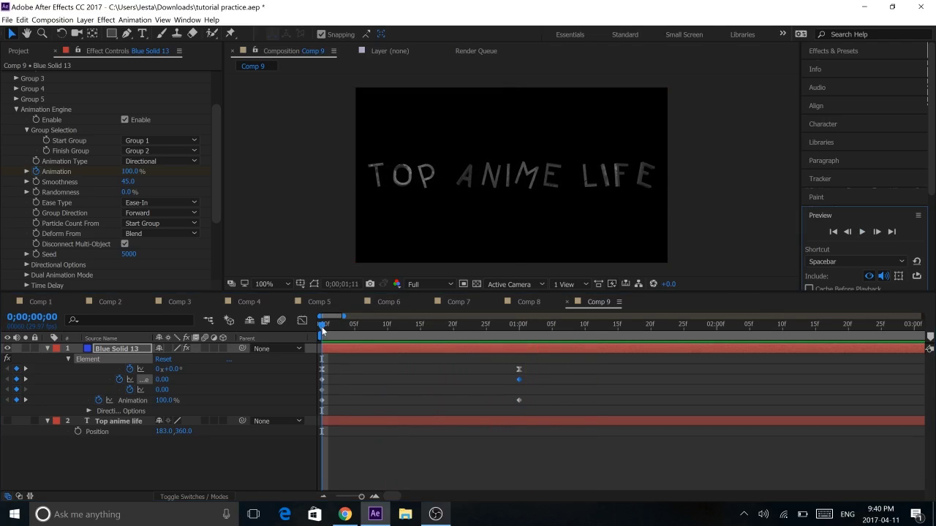
{"action": "left_click", "coordinate": [862, 232]}
{"action": "left_click", "coordinate": [862, 233]}
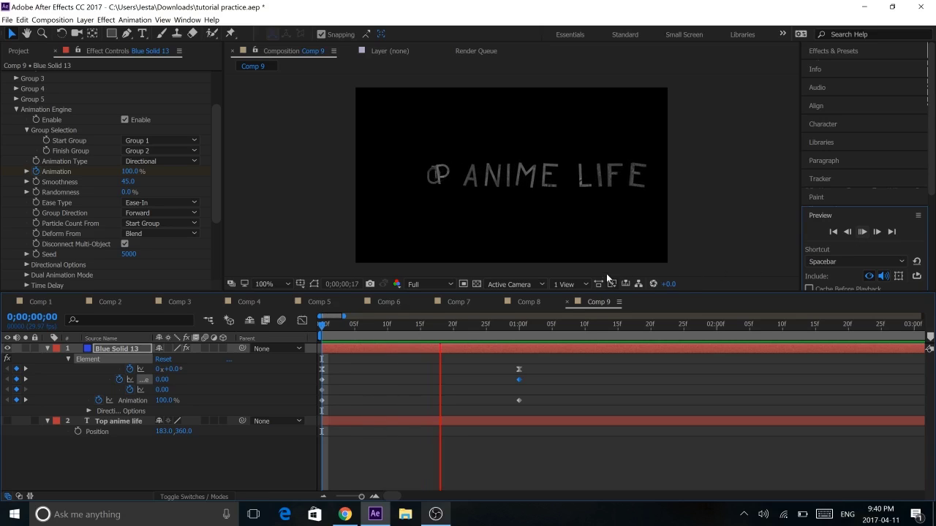
{"action": "left_click", "coordinate": [520, 322]}
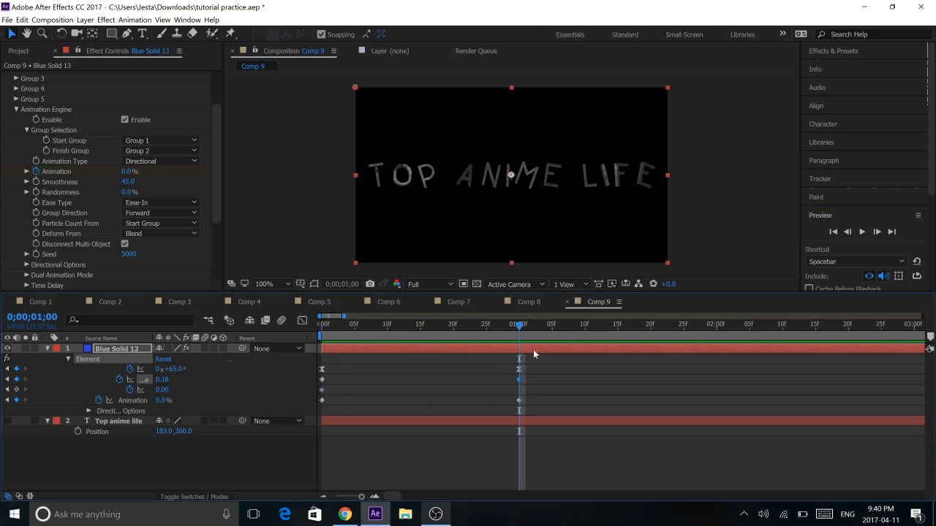
- Trim the Blue Solid 13 out point to one second with Alt+] and preview
{"action": "key", "text": "alt+]"}
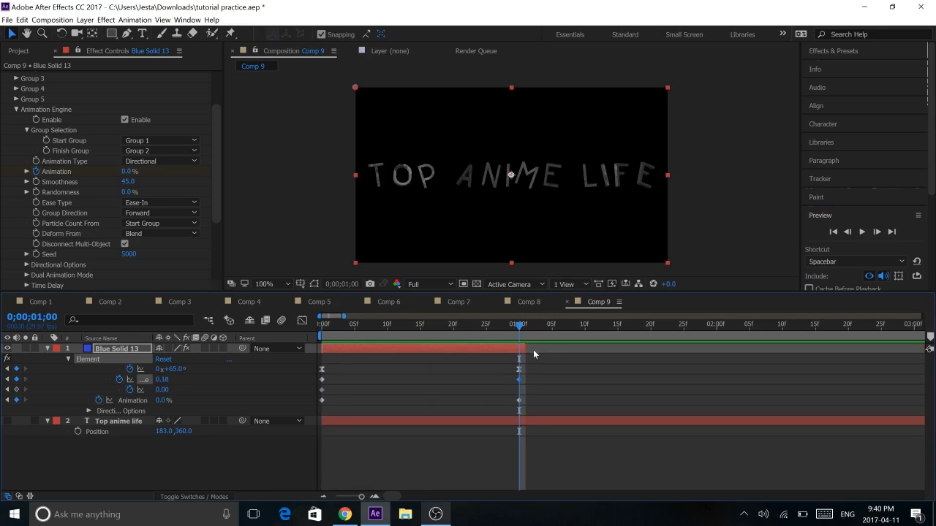
{"action": "left_click", "coordinate": [322, 330]}
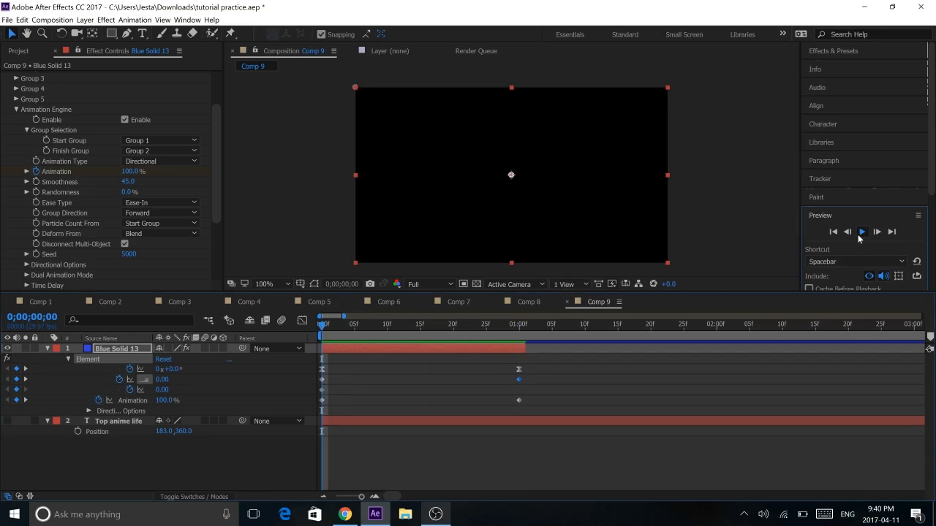
{"action": "key", "text": "space"}
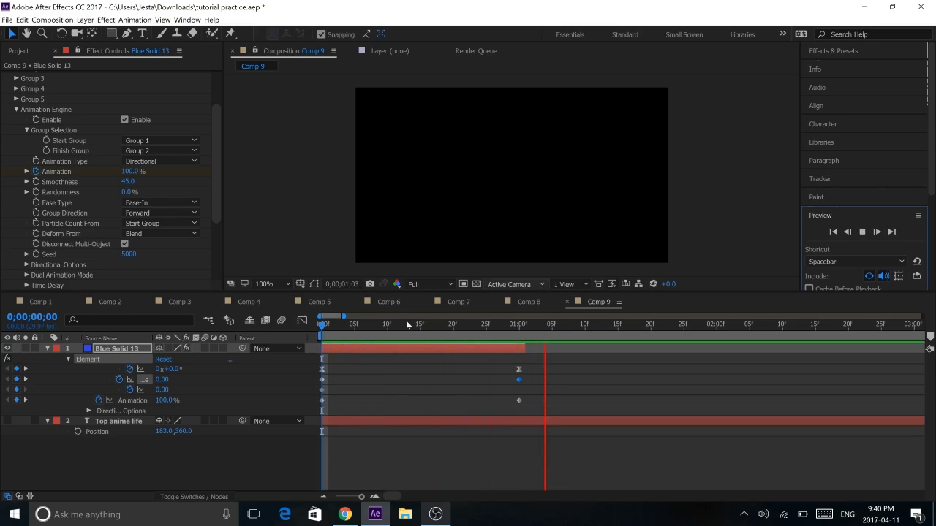
{"action": "left_click", "coordinate": [327, 324]}
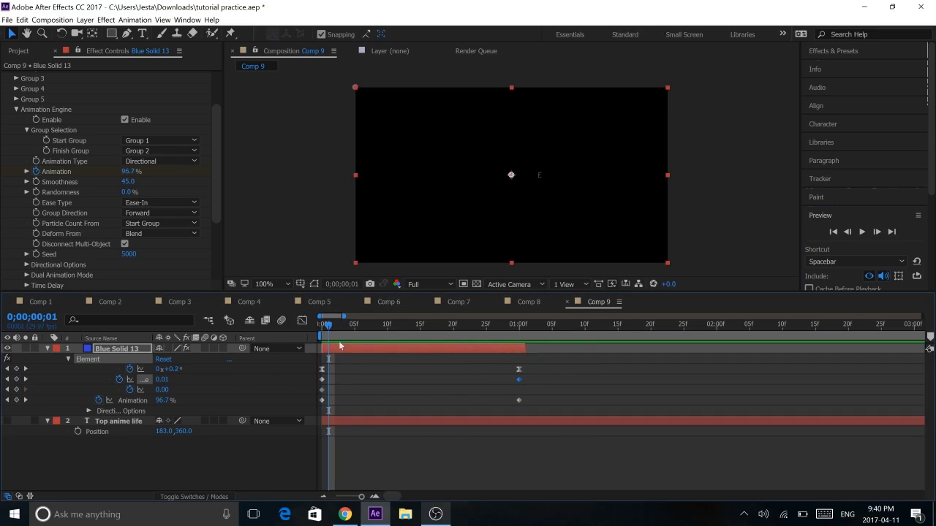
- Try keyframing the third Element property to 0.39, undo it, and check frame 24
{"action": "left_click", "coordinate": [129, 390]}
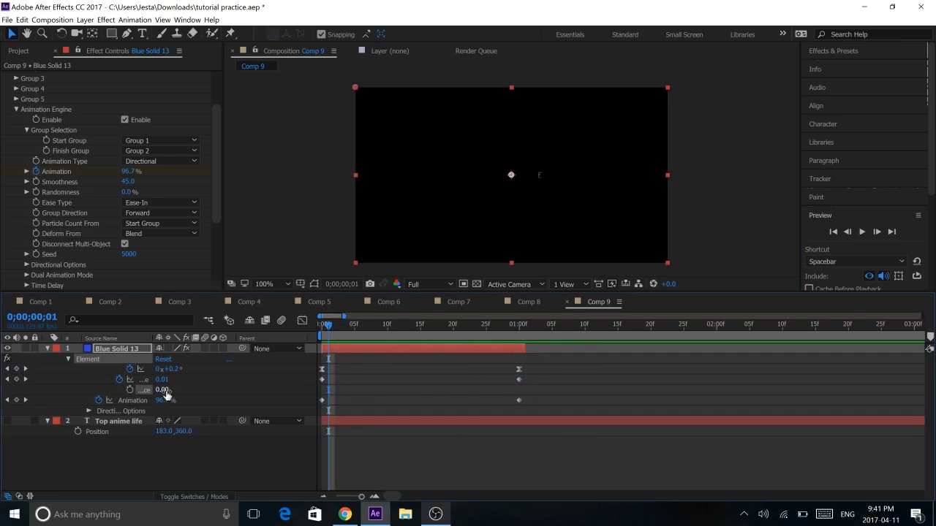
{"action": "left_click", "coordinate": [129, 390]}
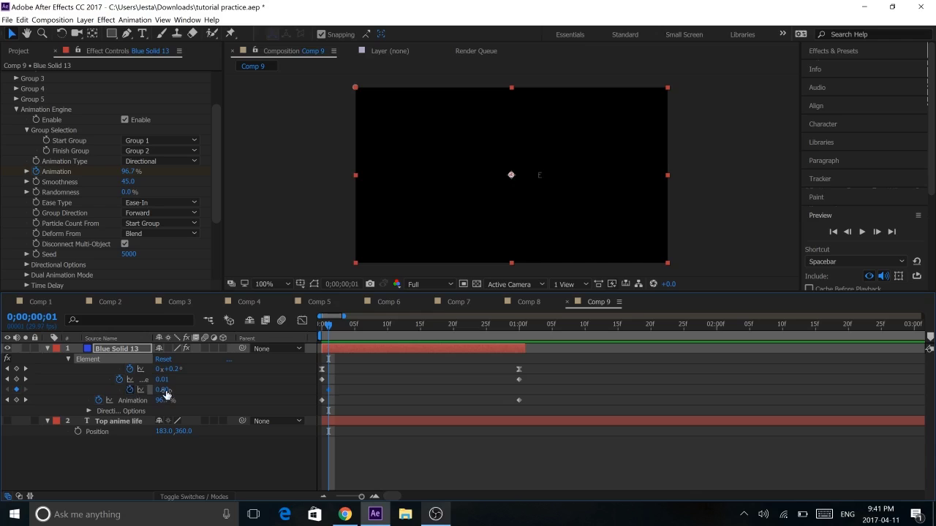
{"action": "left_click", "coordinate": [517, 326]}
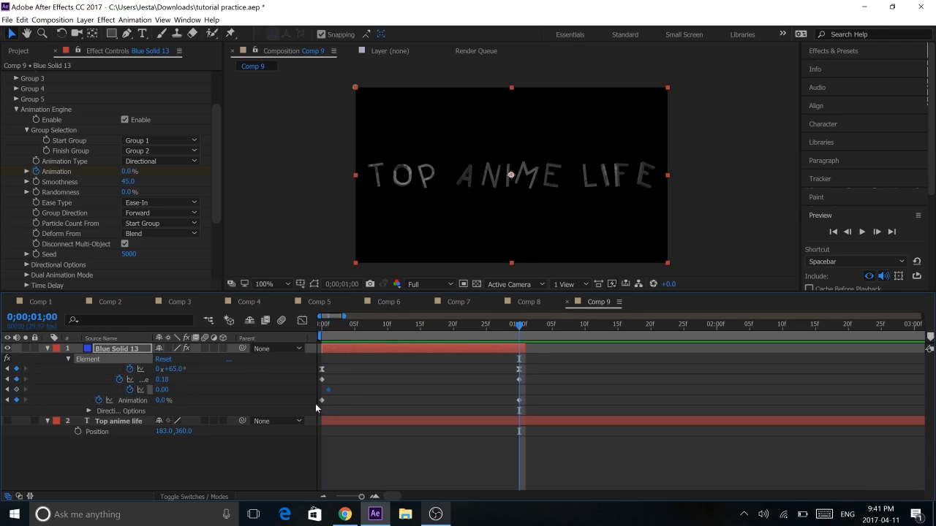
{"action": "left_click_drag", "start_coordinate": [171, 386], "coordinate": [183, 383]}
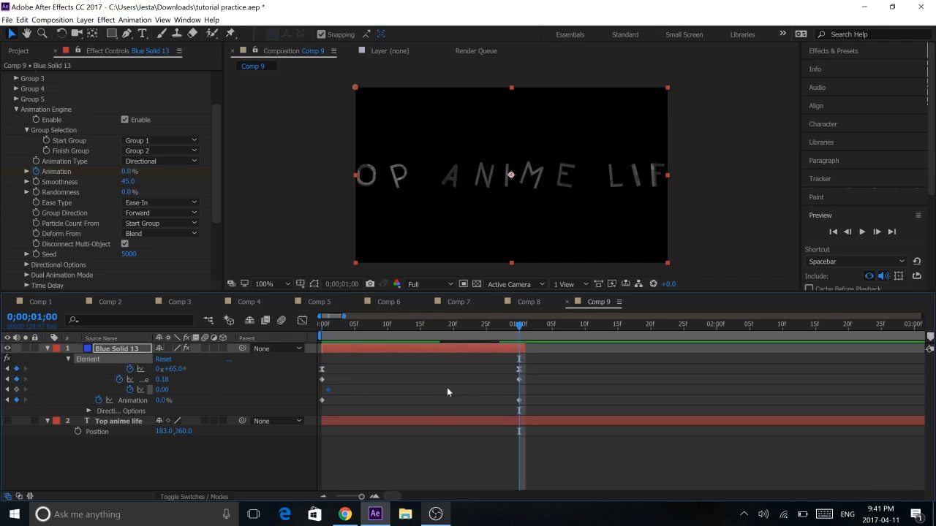
{"action": "key", "text": "ctrl+z"}
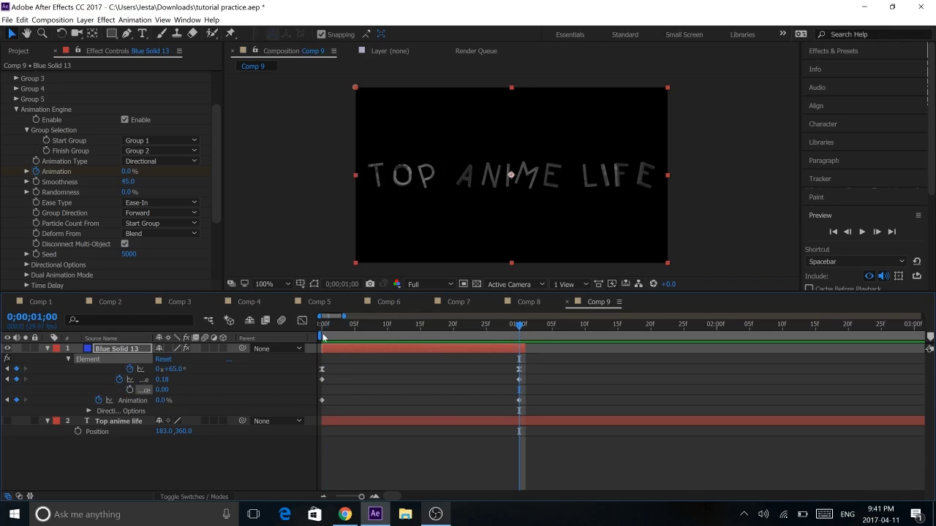
{"action": "left_click", "coordinate": [325, 333]}
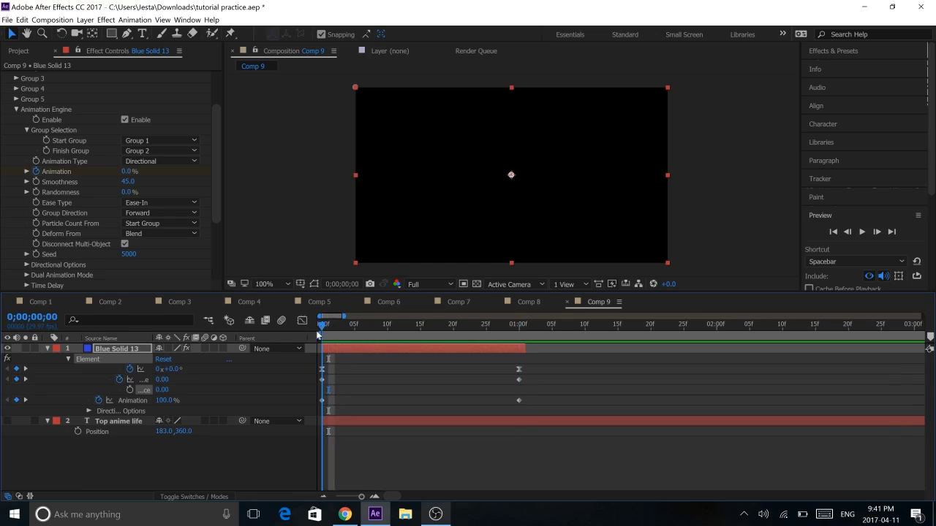
{"action": "left_click", "coordinate": [478, 328]}
- Apply Sapphire's S_DropShadow to the Blue Solid 13 layer
{"action": "left_click", "coordinate": [840, 52]}
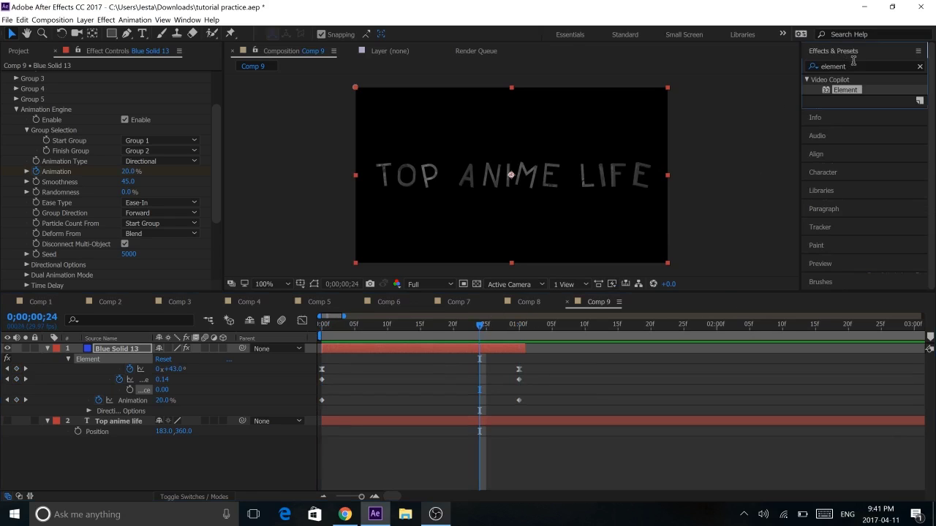
{"action": "type", "text": "dropshadow"}
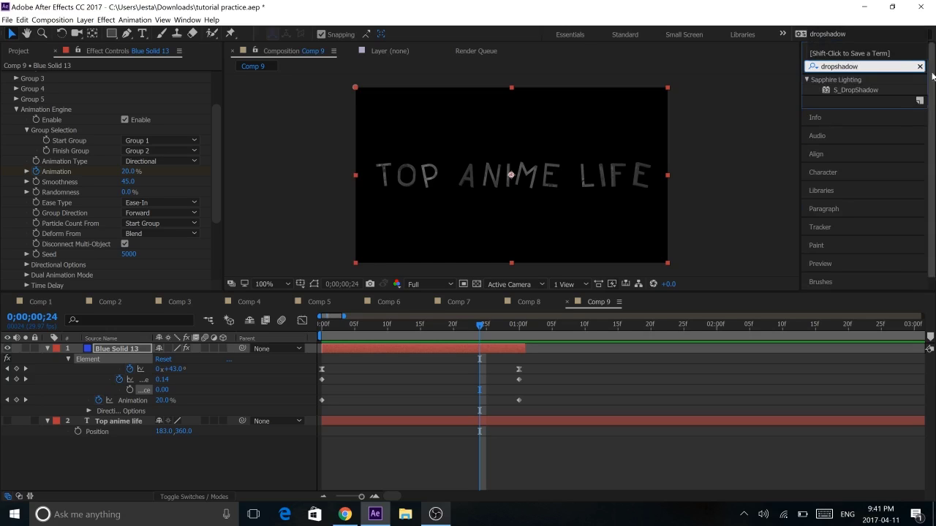
{"action": "left_click_drag", "start_coordinate": [855, 89], "coordinate": [439, 348]}
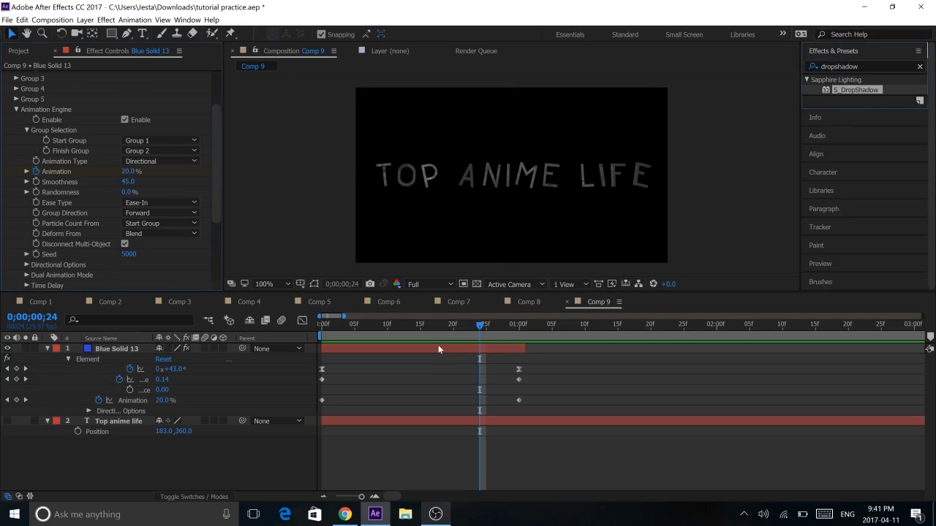
- Add a new blue solid, Blue Solid 14, beneath the Top anime life text
{"action": "right_click", "coordinate": [427, 478]}
{"action": "mouse_move", "coordinate": [468, 390]}
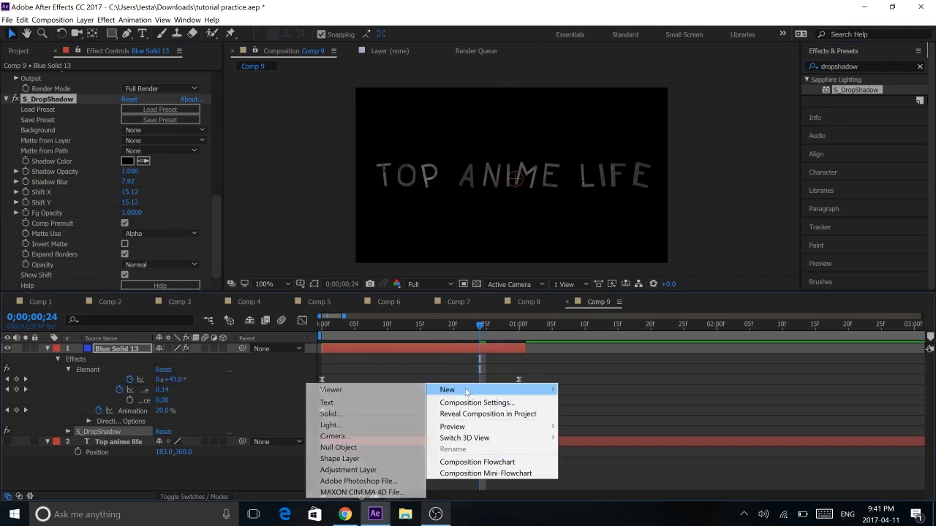
{"action": "left_click", "coordinate": [351, 414]}
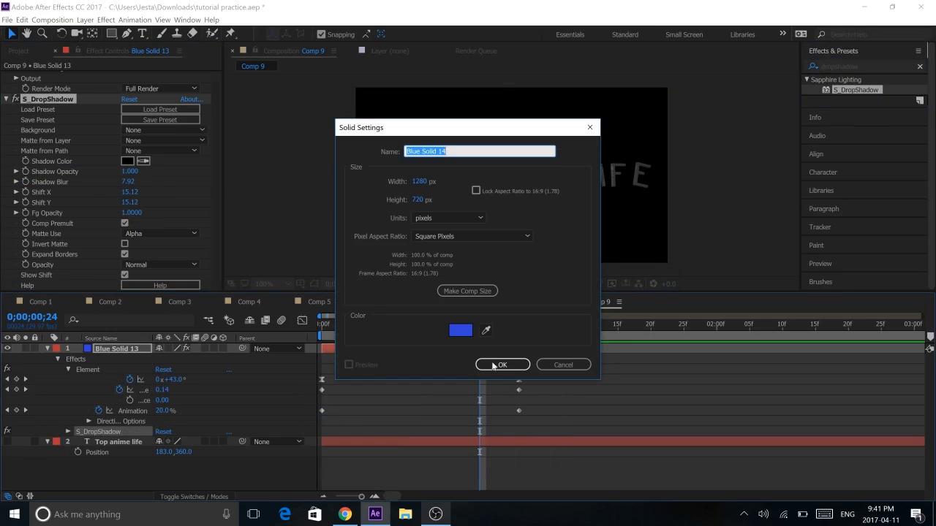
{"action": "key", "text": "Escape"}
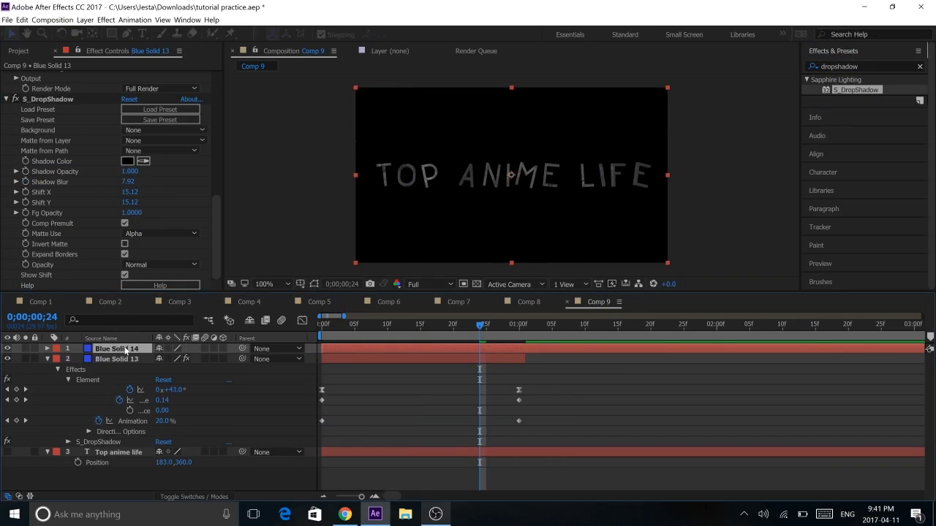
{"action": "left_click_drag", "start_coordinate": [124, 351], "coordinate": [138, 471]}
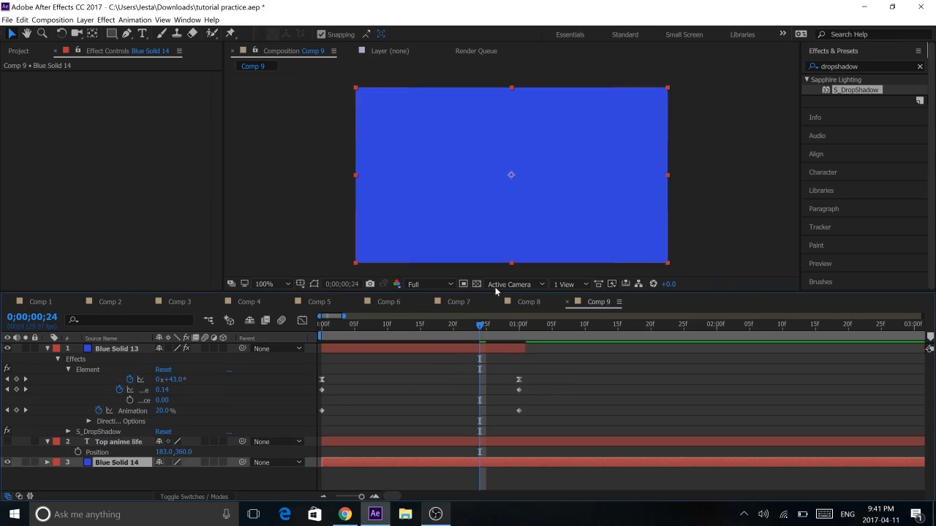
{"action": "left_click", "coordinate": [364, 347]}
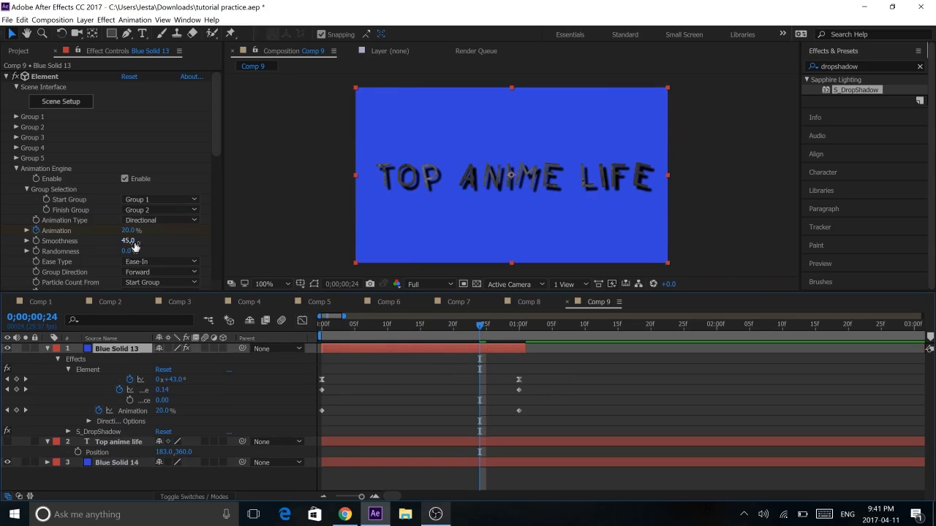
- Set S_DropShadow's Shadow Blur to 22.92 in Effect Controls
{"action": "scroll", "coordinate": [87, 187], "scroll_direction": "down", "scroll_amount": 10}
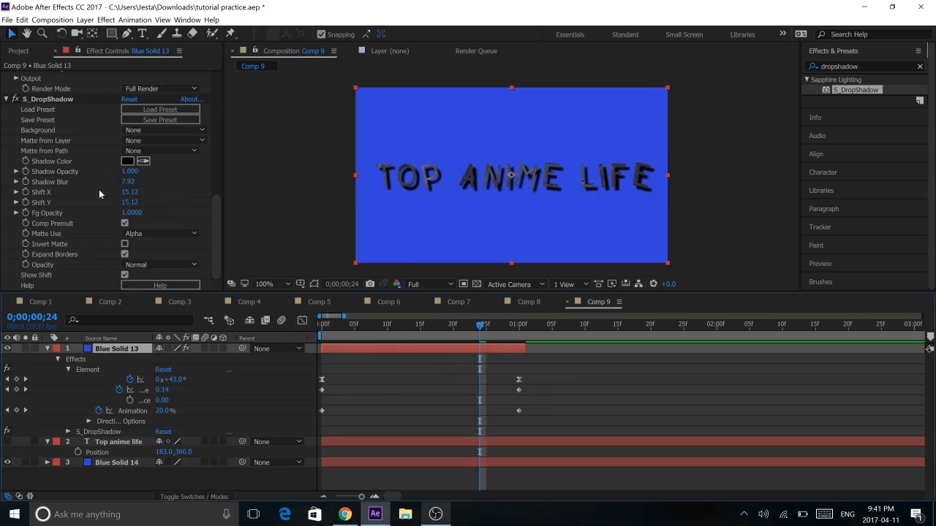
{"action": "left_click_drag", "start_coordinate": [132, 188], "coordinate": [305, 281]}
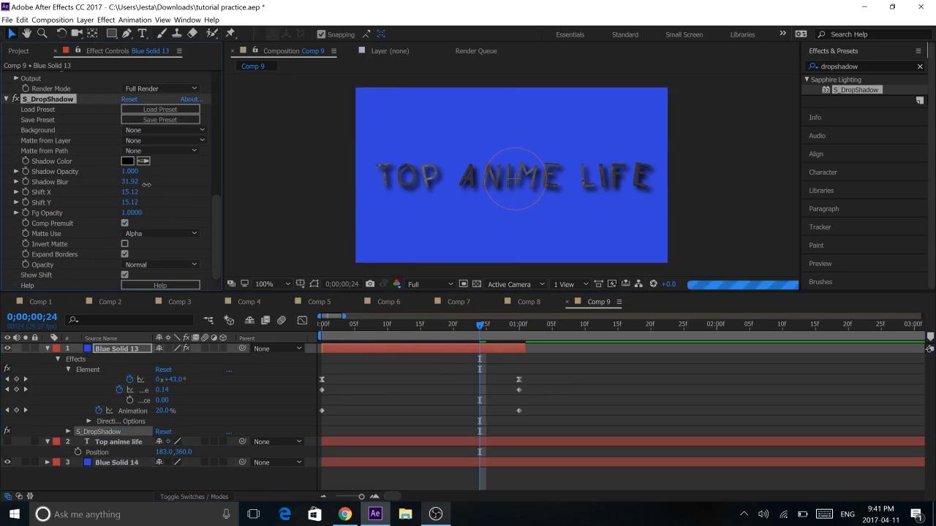
{"action": "left_click_drag", "start_coordinate": [132, 182], "coordinate": [125, 183]}
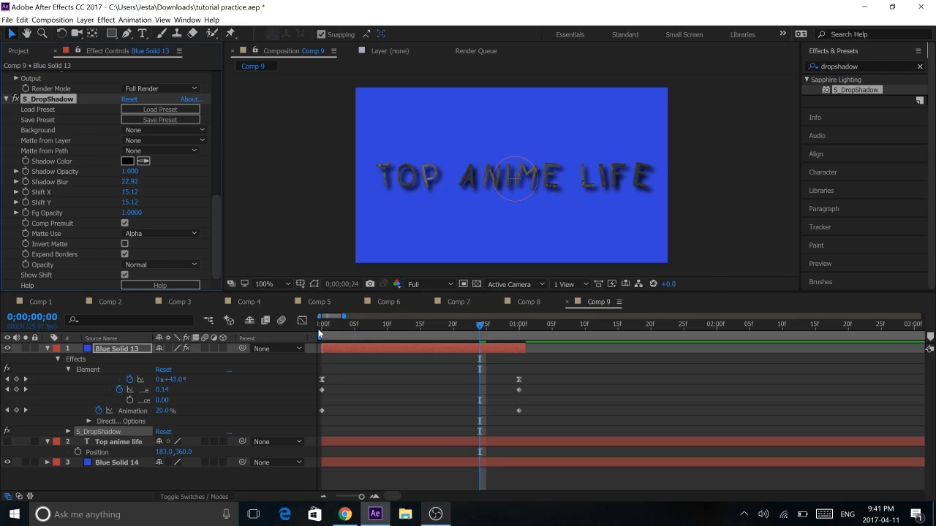
- Preview the TOP ANIME LIFE animation from the first frame, replaying it and from about frame 20
{"action": "left_click", "coordinate": [829, 263]}
{"action": "left_click", "coordinate": [863, 232]}
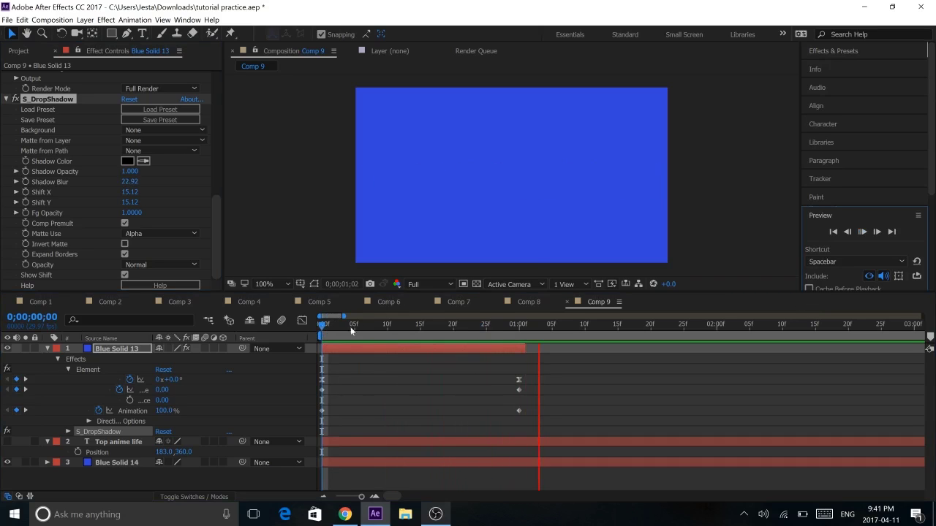
{"action": "left_click", "coordinate": [322, 324]}
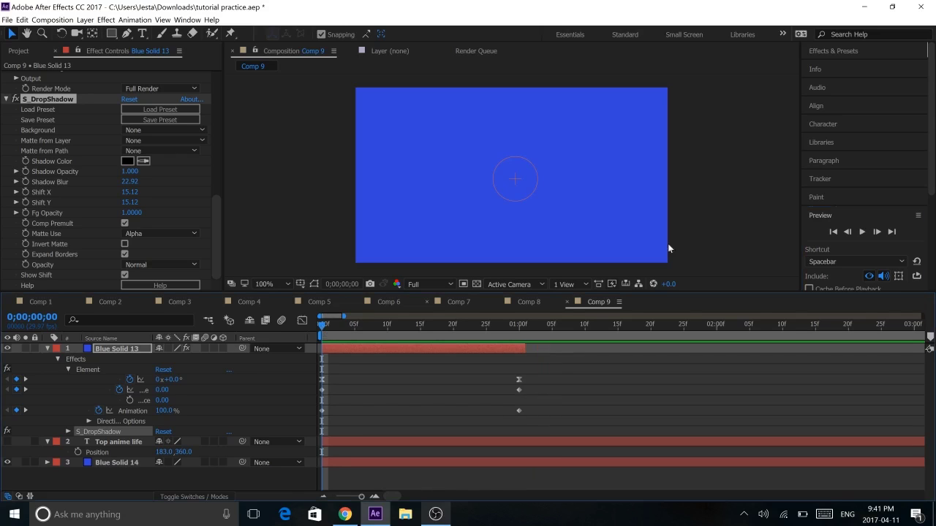
{"action": "left_click", "coordinate": [863, 236]}
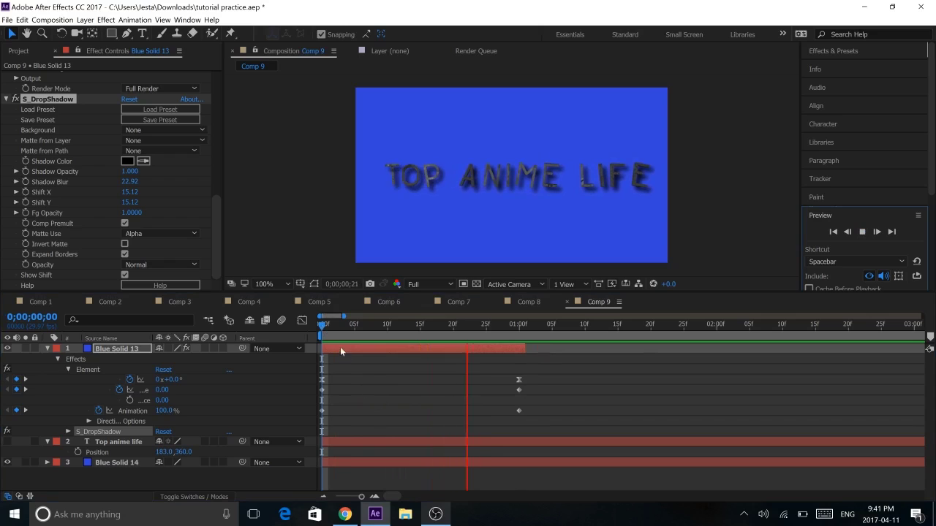
{"action": "left_click", "coordinate": [320, 326]}
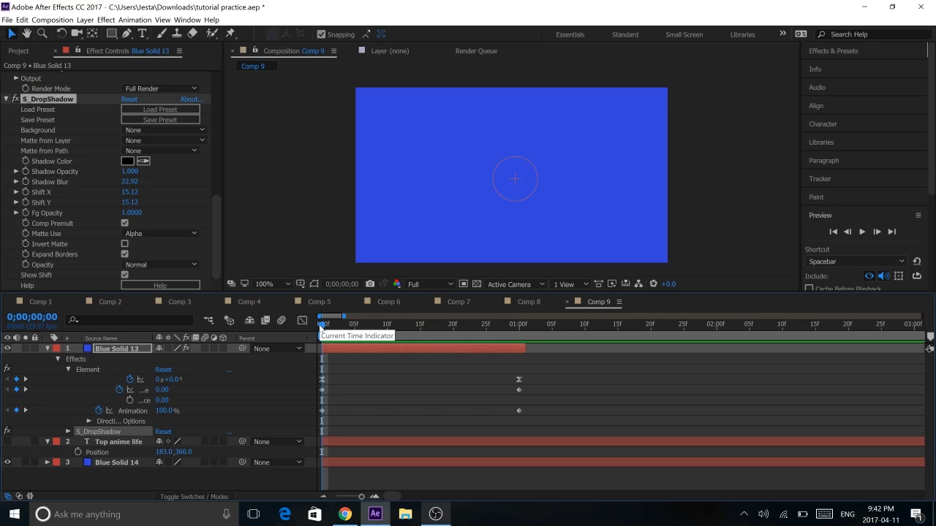
{"action": "left_click", "coordinate": [459, 325]}
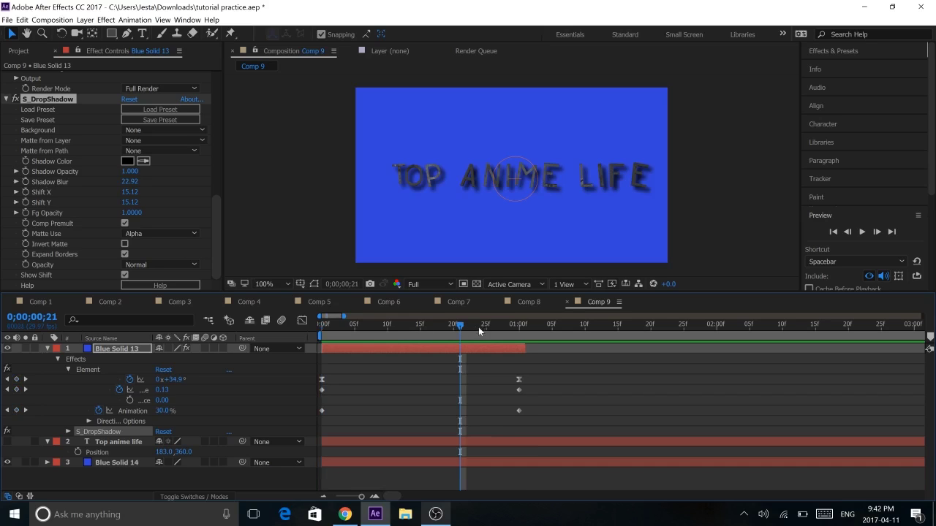